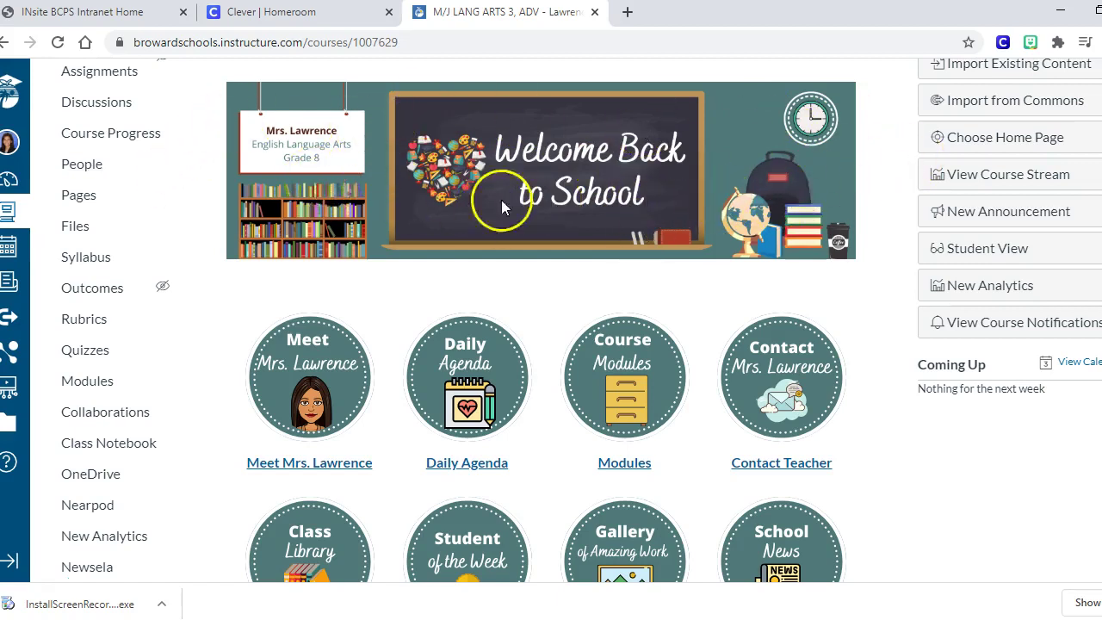
# Look over the icon links on the course home page and open the meet-the-teacher discussion.
pyautogui.scroll(-1, 820, 204)
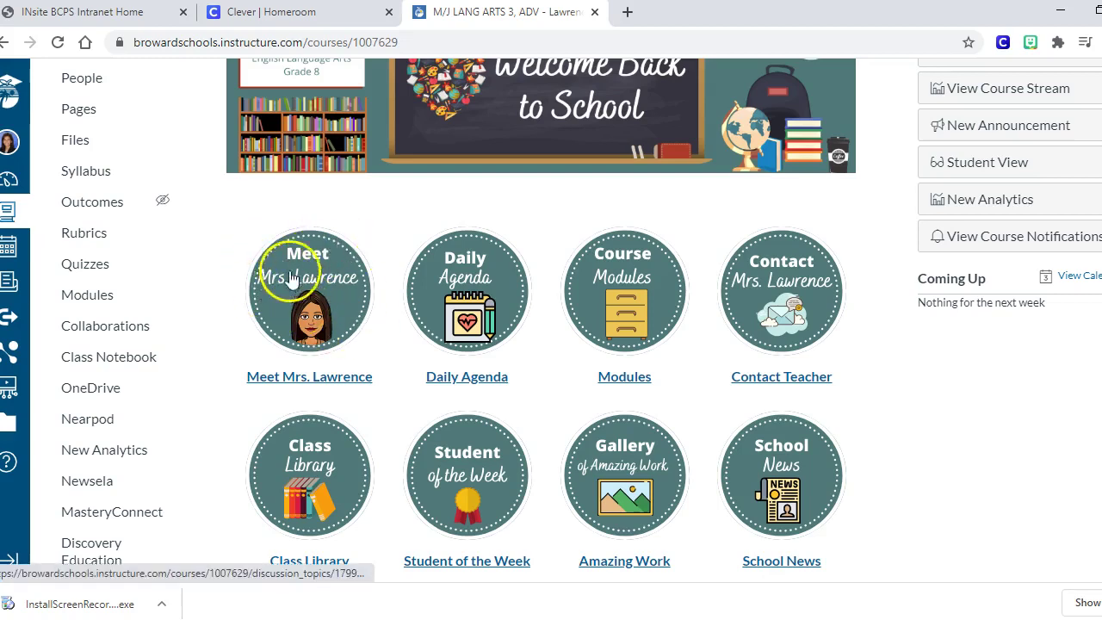
pyautogui.scroll(1, 327, 272)
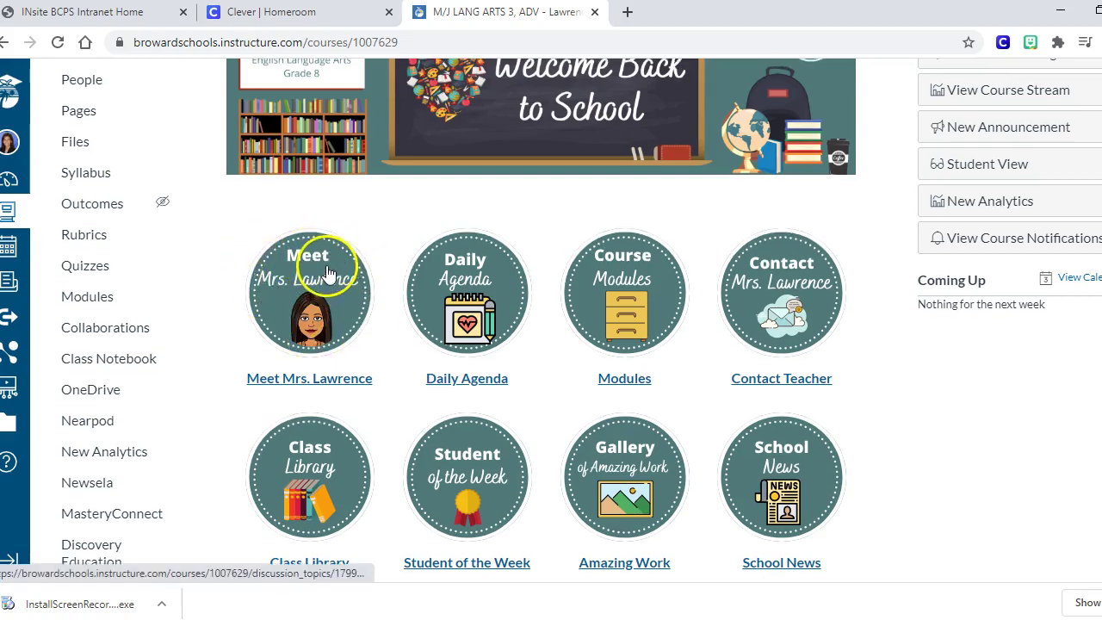
pyautogui.scroll(1, 328, 272)
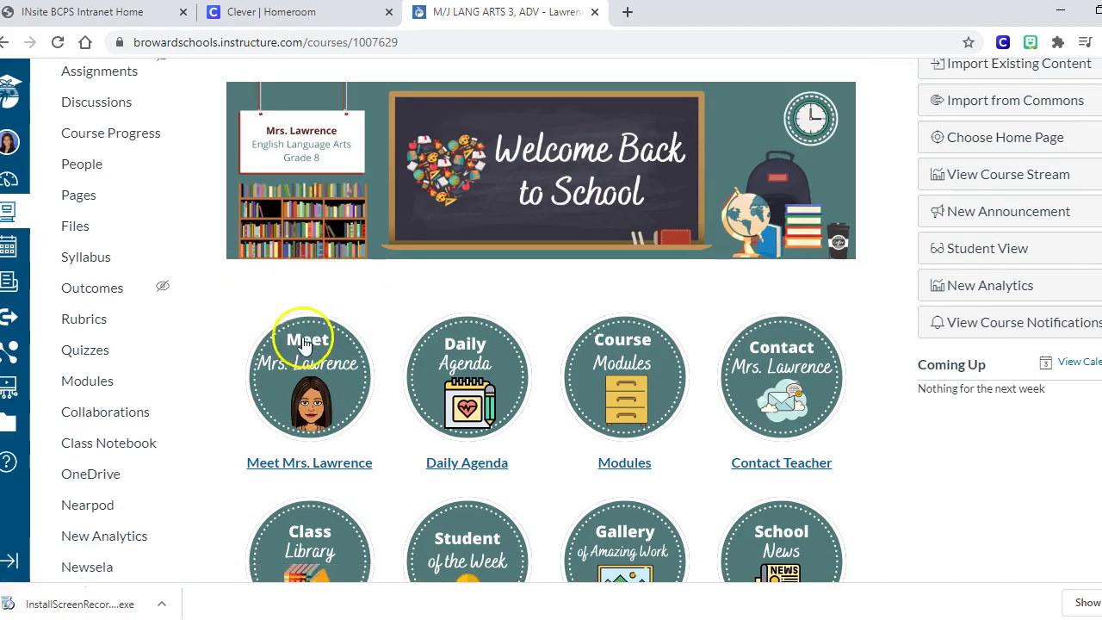
pyautogui.scroll(-1, 467, 450)
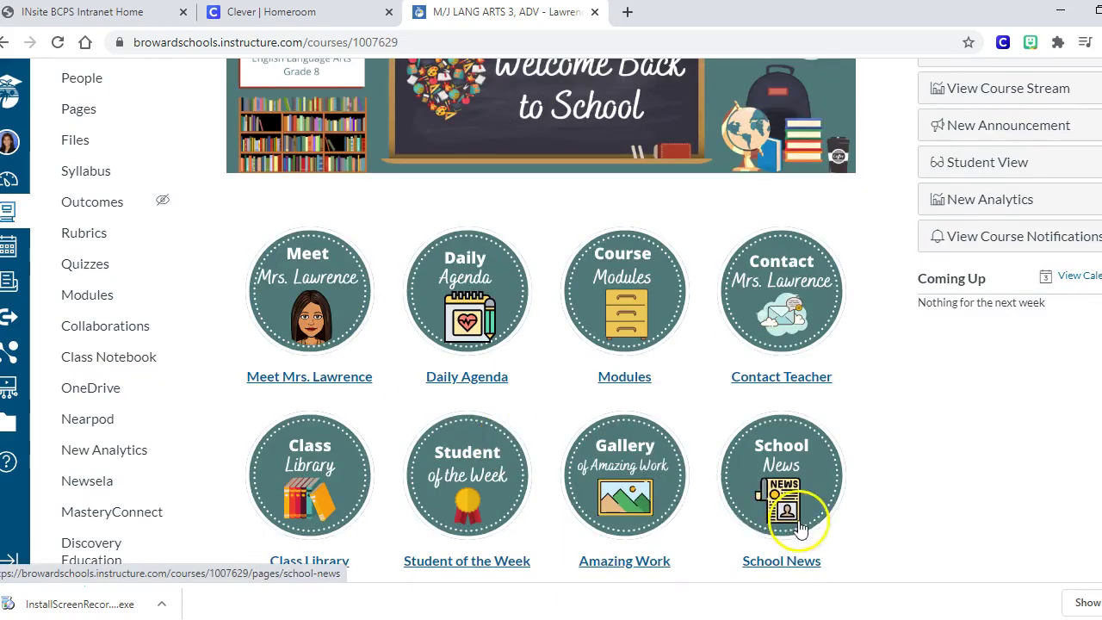
pyautogui.scroll(1, 335, 320)
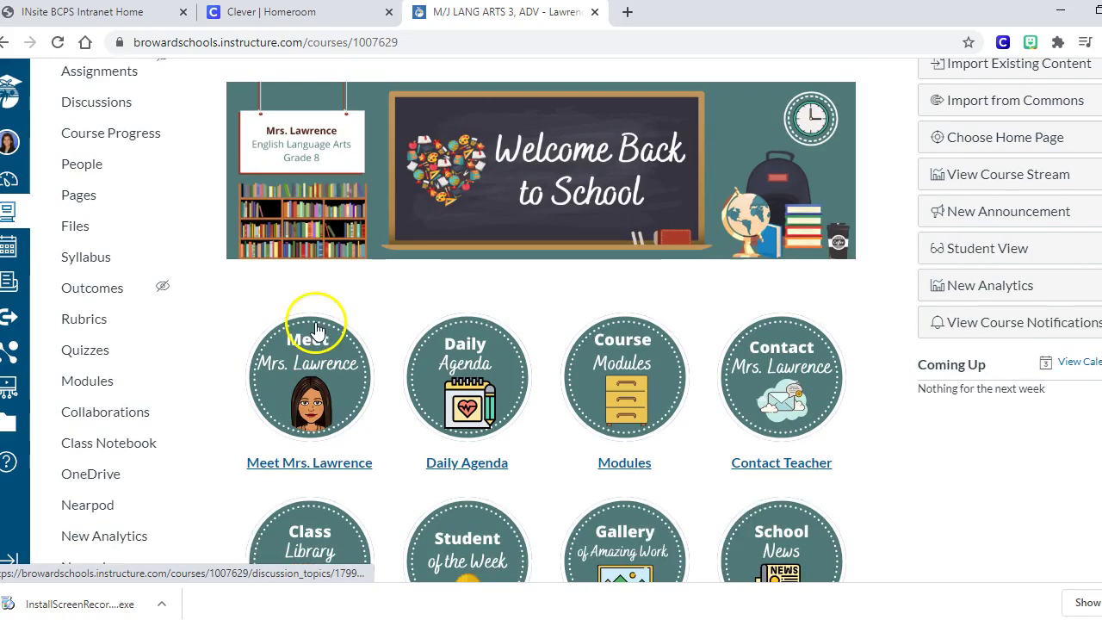
pyautogui.click(326, 381)
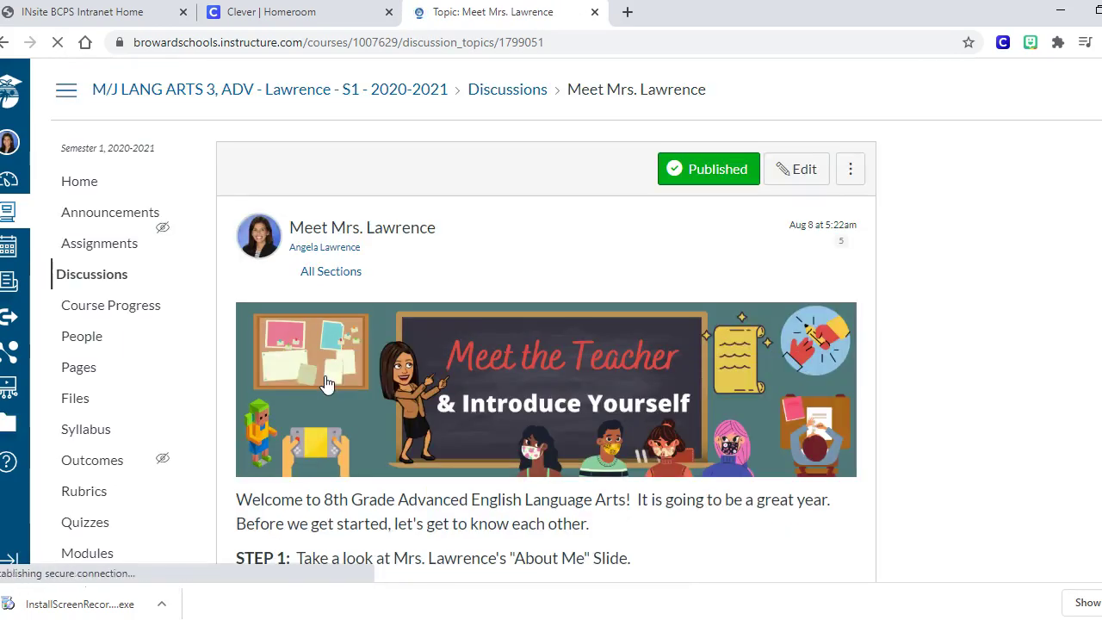
pyautogui.click(805, 322)
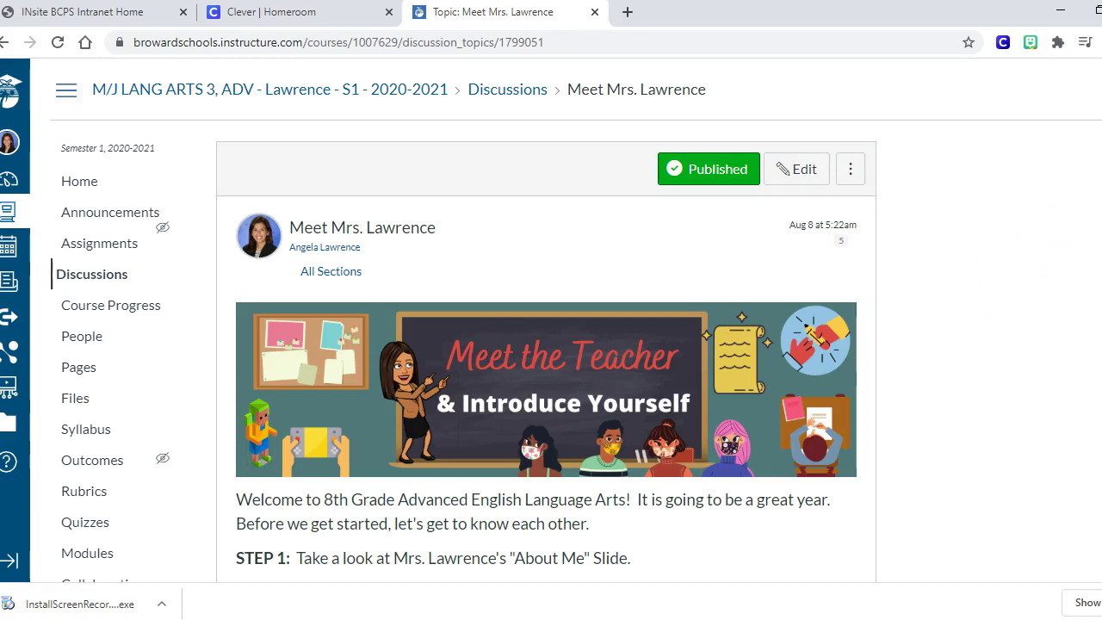
# Read the discussion's three-step introduction instructions and view the teacher's "About Me" slide.
pyautogui.scroll(-3, 1059, 189)
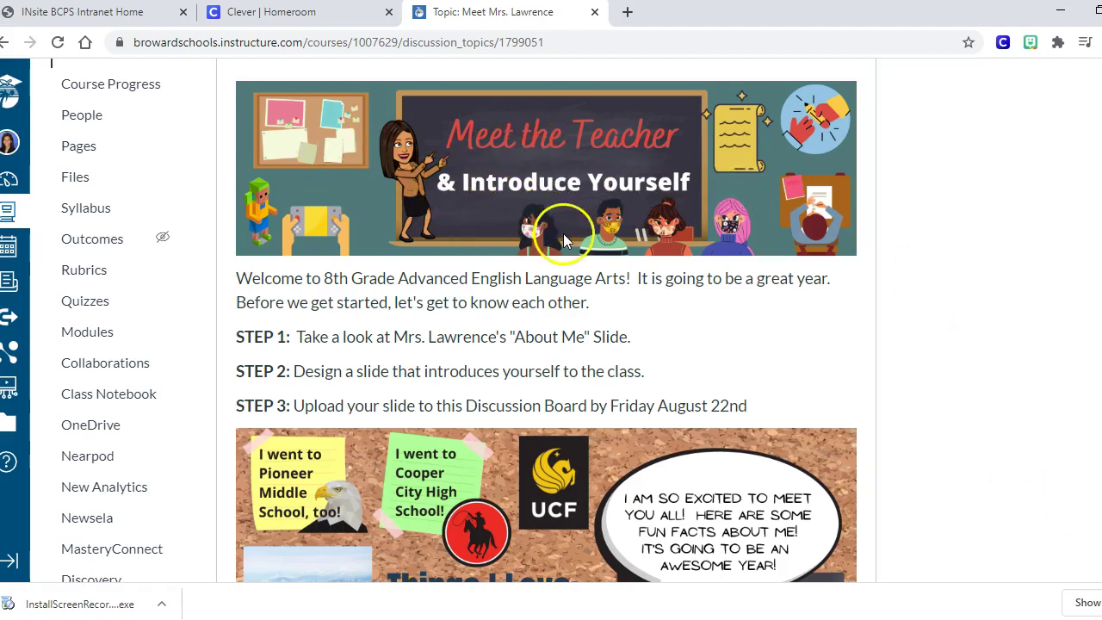
pyautogui.scroll(-2, 563, 234)
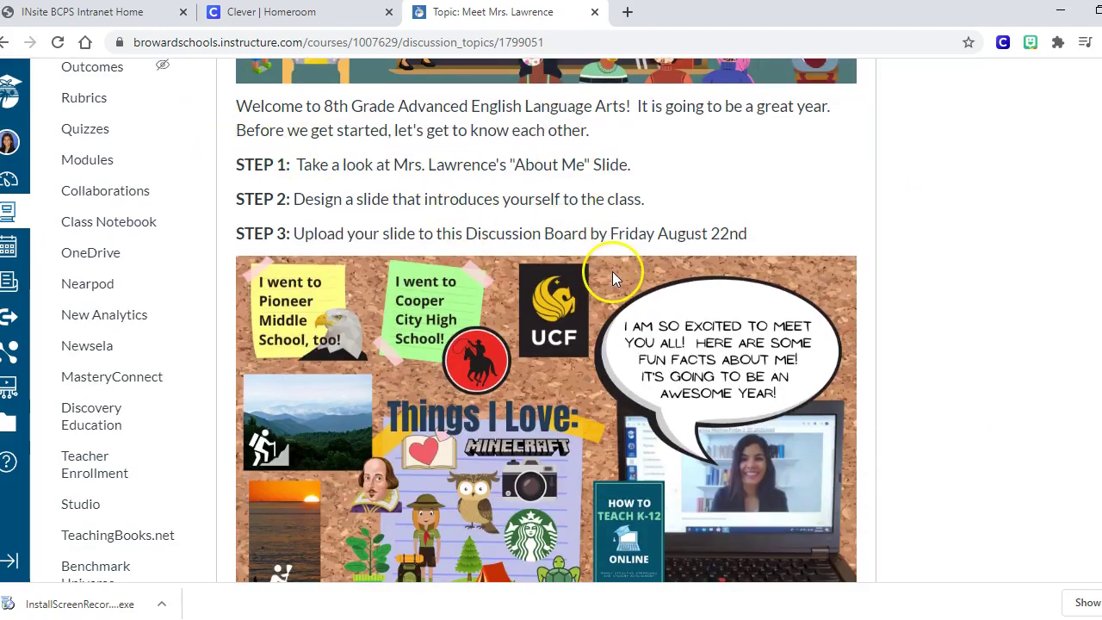
pyautogui.scroll(-1, 610, 271)
pyautogui.scroll(1, 608, 271)
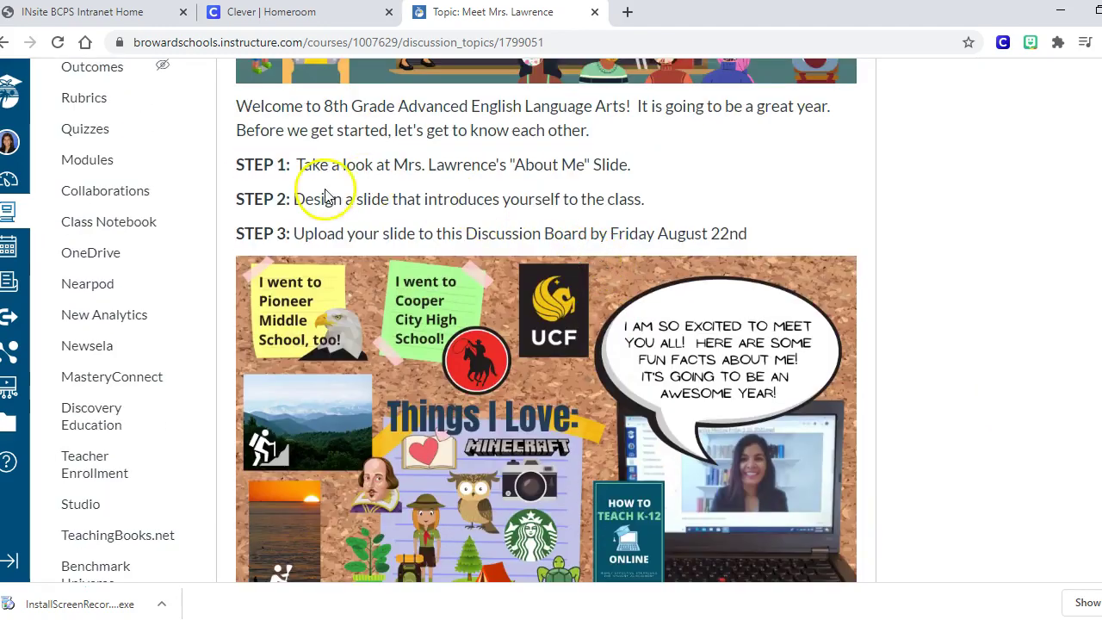
pyautogui.scroll(-1, 545, 319)
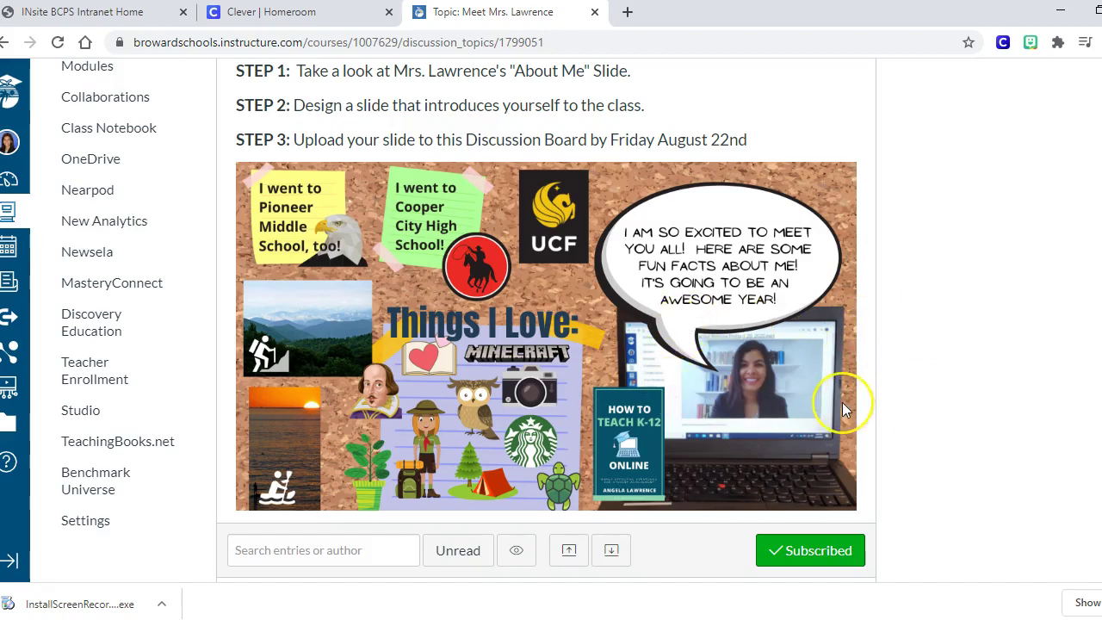
# Examine the first slide posted to the discussion board and the replies about hiking in the mountains.
pyautogui.scroll(-3, 842, 402)
pyautogui.scroll(-3, 843, 410)
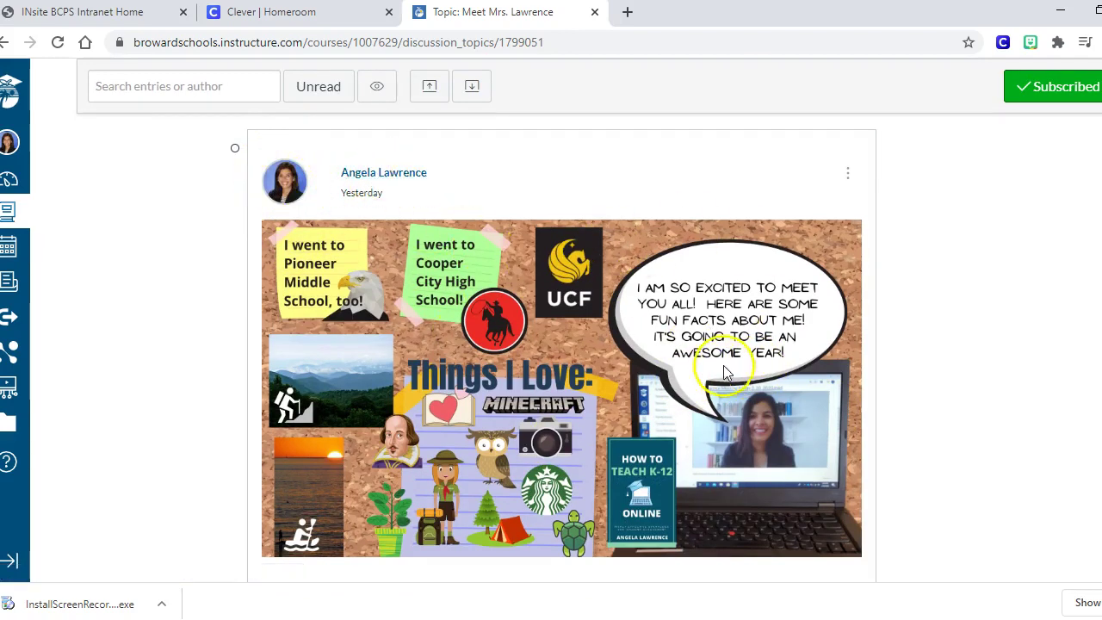
pyautogui.scroll(-3, 903, 344)
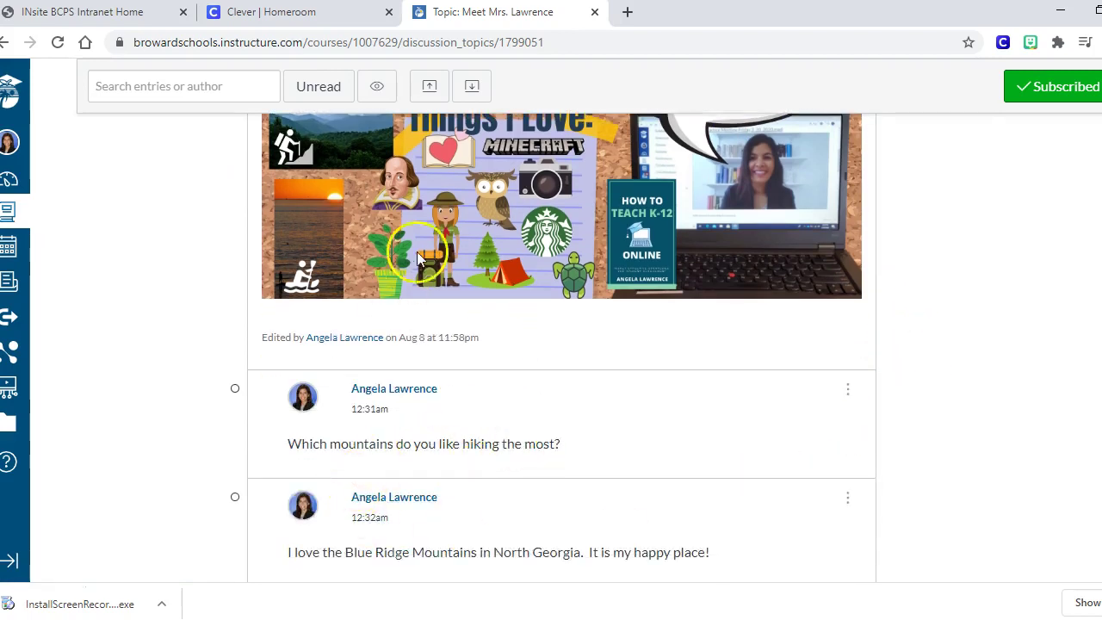
pyautogui.scroll(-2, 817, 327)
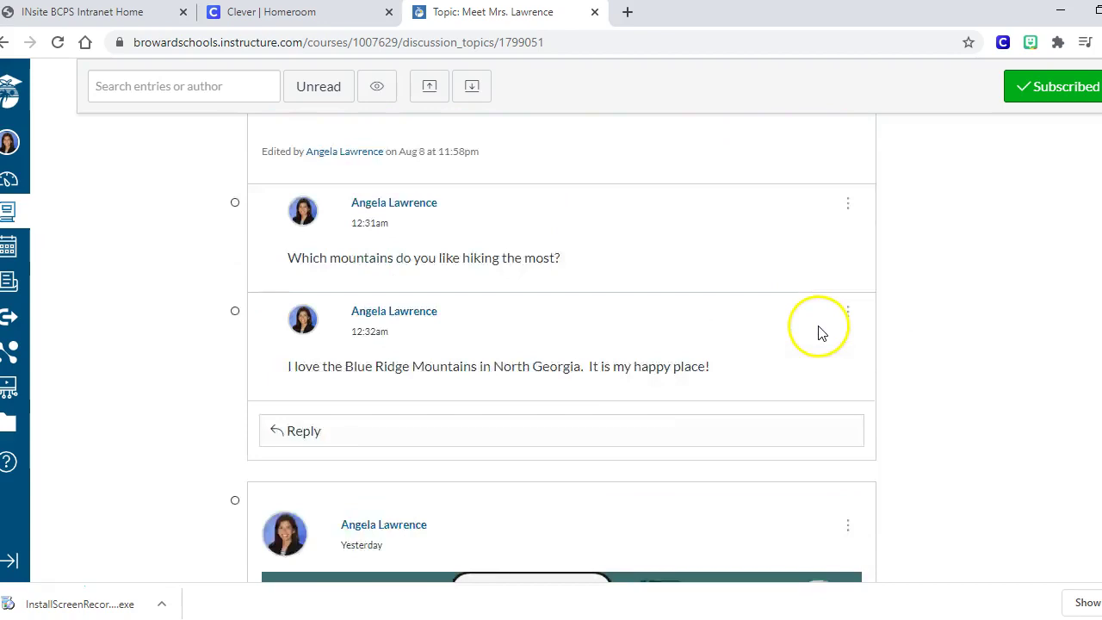
pyautogui.scroll(4, 818, 331)
pyautogui.scroll(1, 816, 325)
pyautogui.scroll(-2, 813, 326)
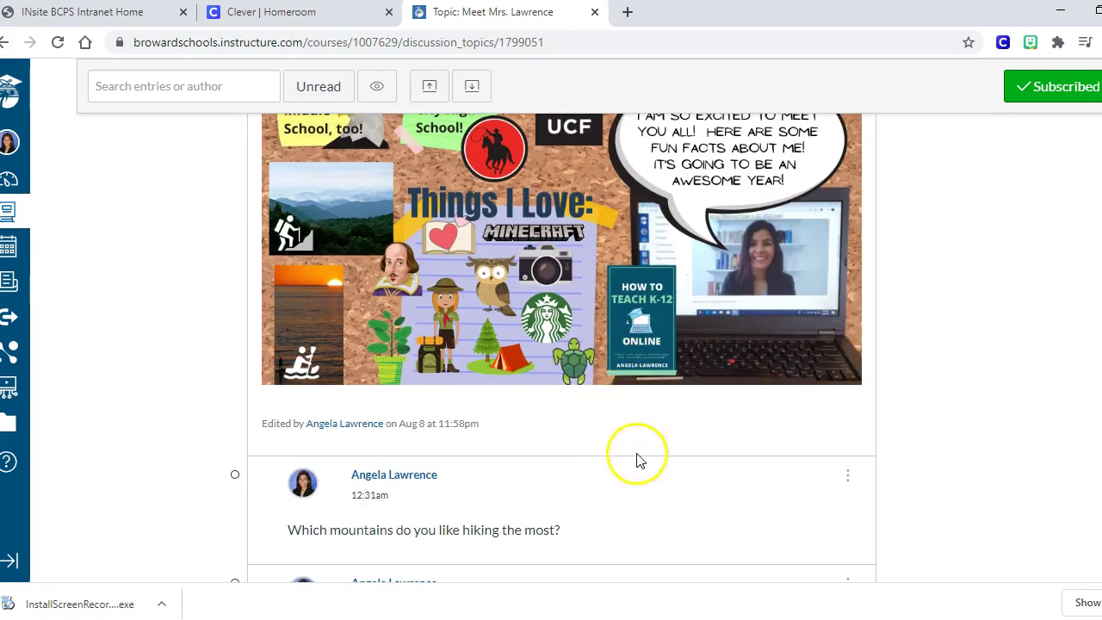
pyautogui.scroll(-1, 718, 467)
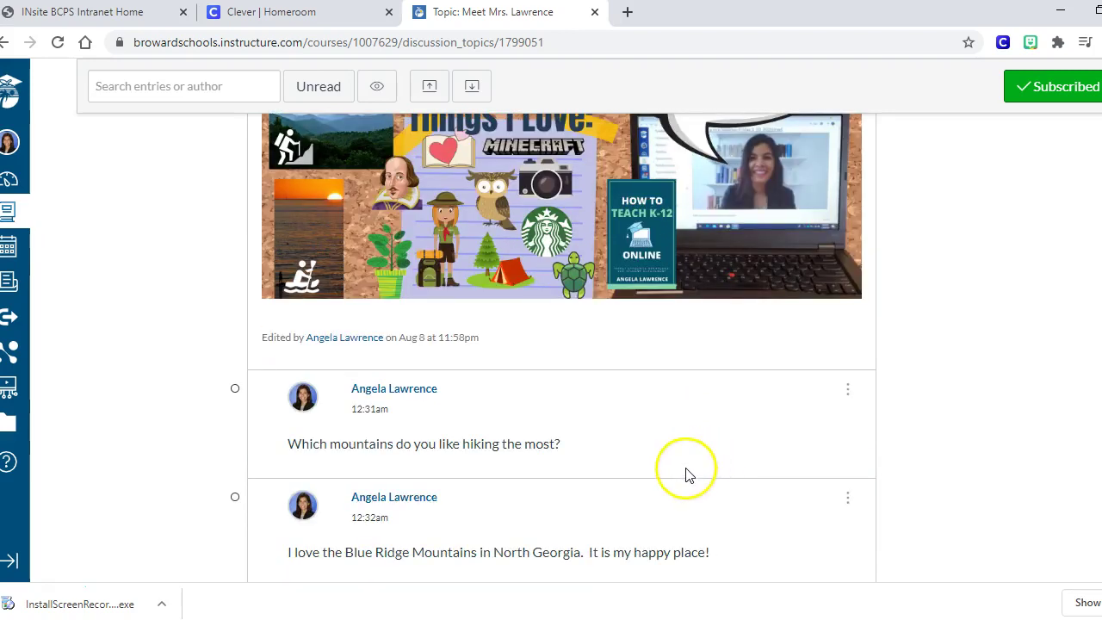
# Examine the "All About My Selfie" slide post and the note to teachers on using the slide as a template.
pyautogui.scroll(-4, 689, 472)
pyautogui.scroll(-3, 699, 469)
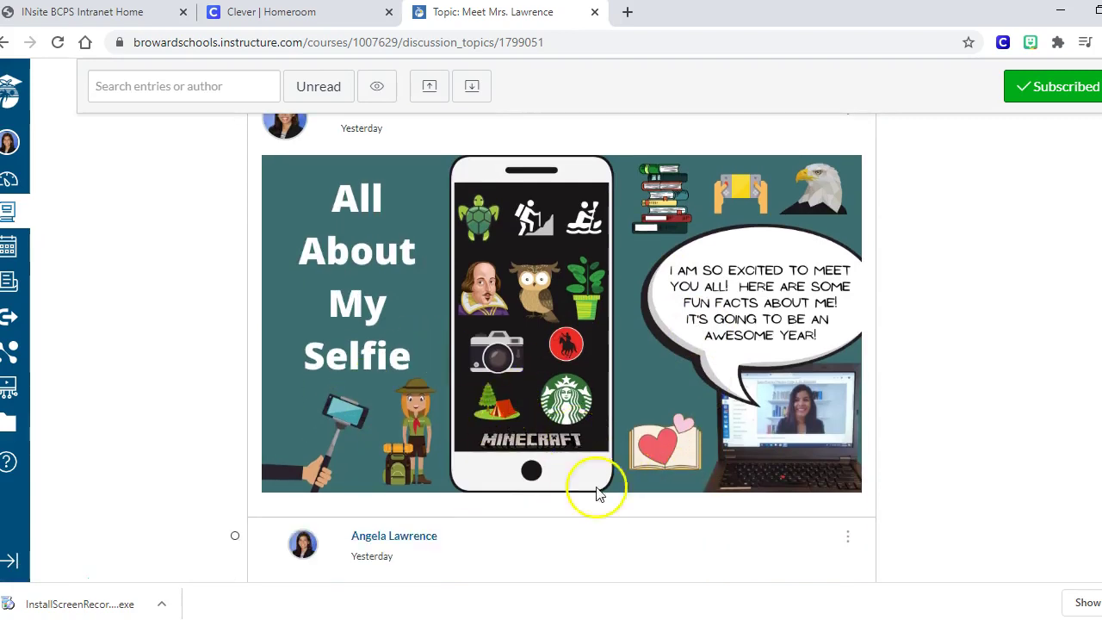
pyautogui.scroll(-1, 768, 442)
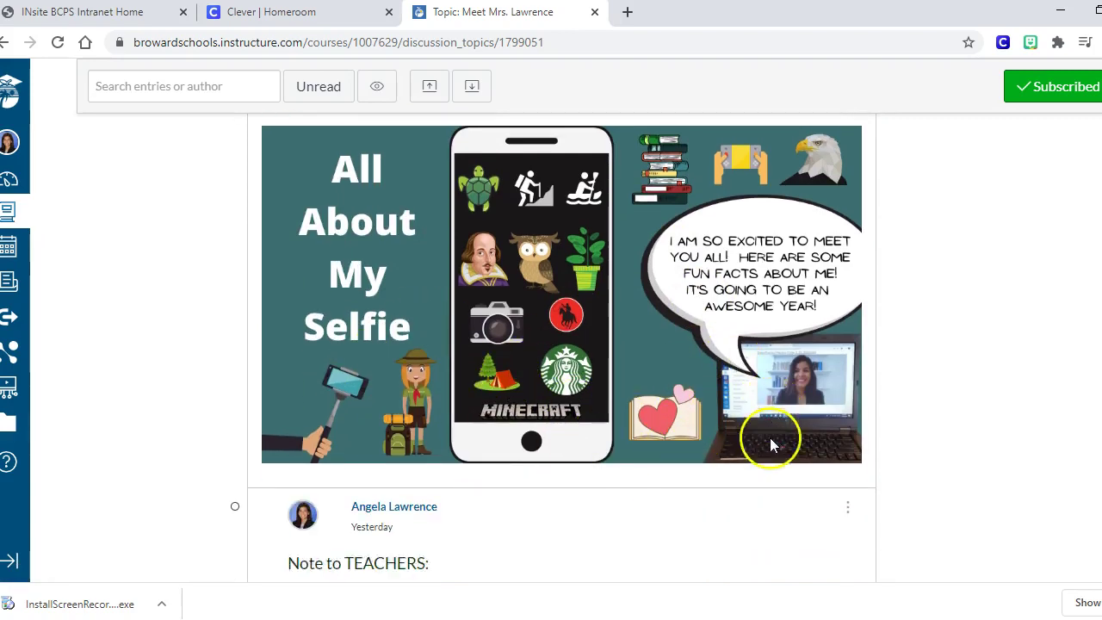
pyautogui.scroll(-1, 762, 457)
pyautogui.scroll(-1, 761, 454)
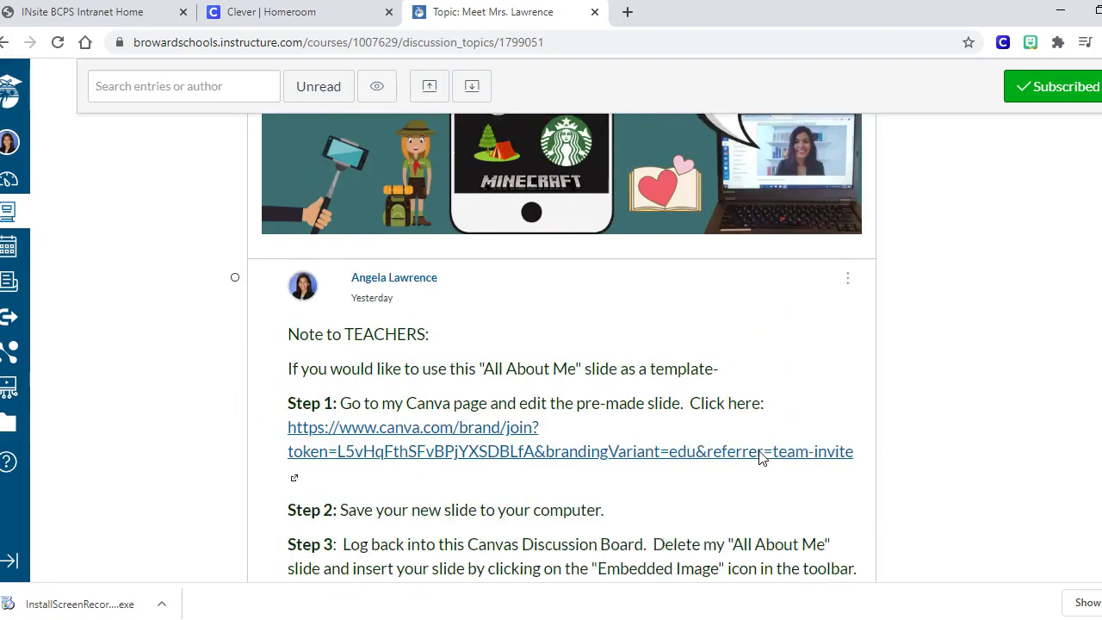
pyautogui.scroll(-1, 761, 454)
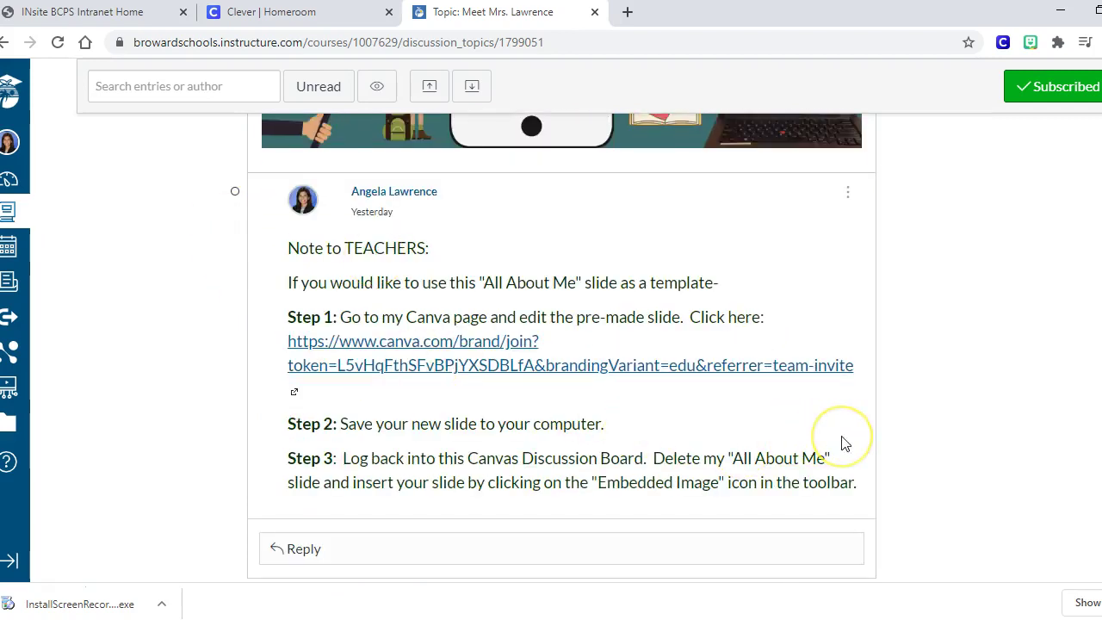
pyautogui.scroll(4, 849, 436)
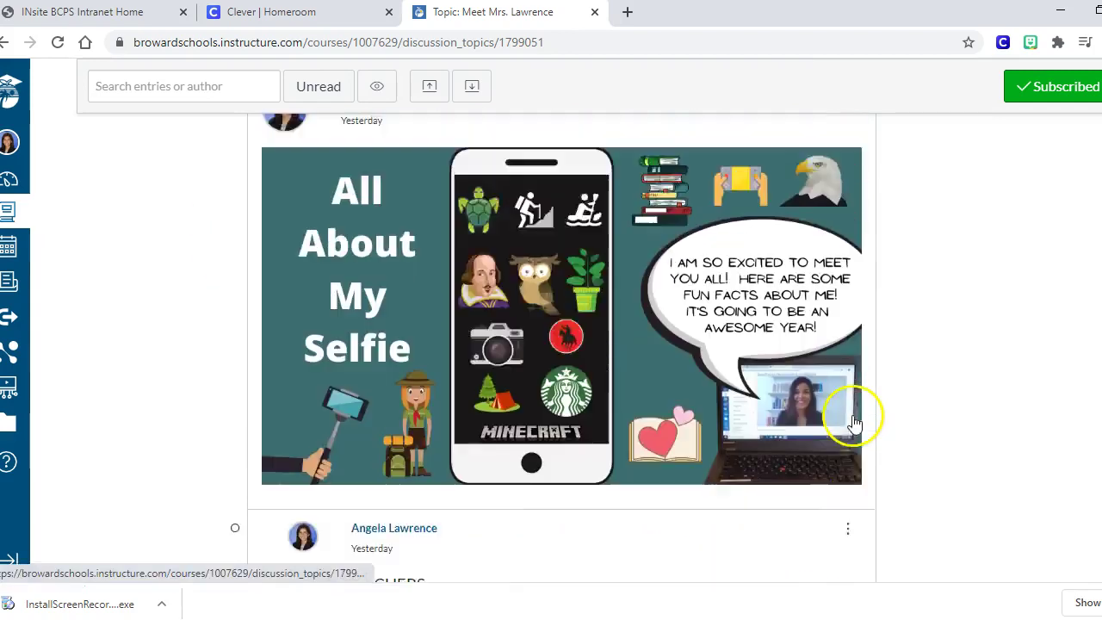
# Return to the course home page and open the Daily Agenda page.
pyautogui.scroll(15, 854, 421)
pyautogui.scroll(5, 845, 404)
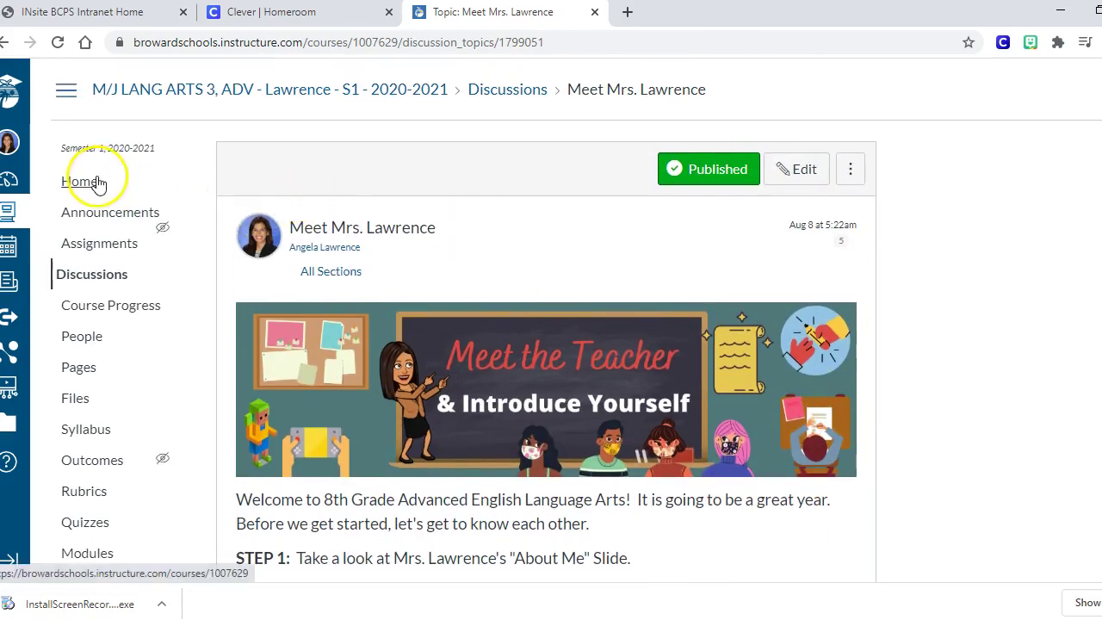
pyautogui.click(97, 183)
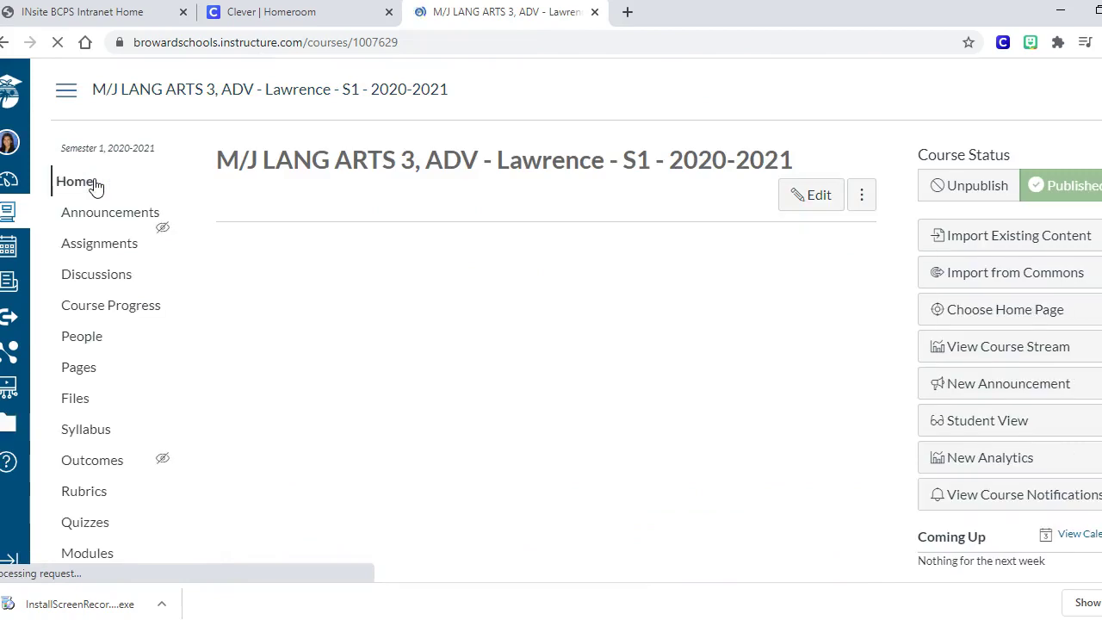
pyautogui.scroll(-3, 351, 296)
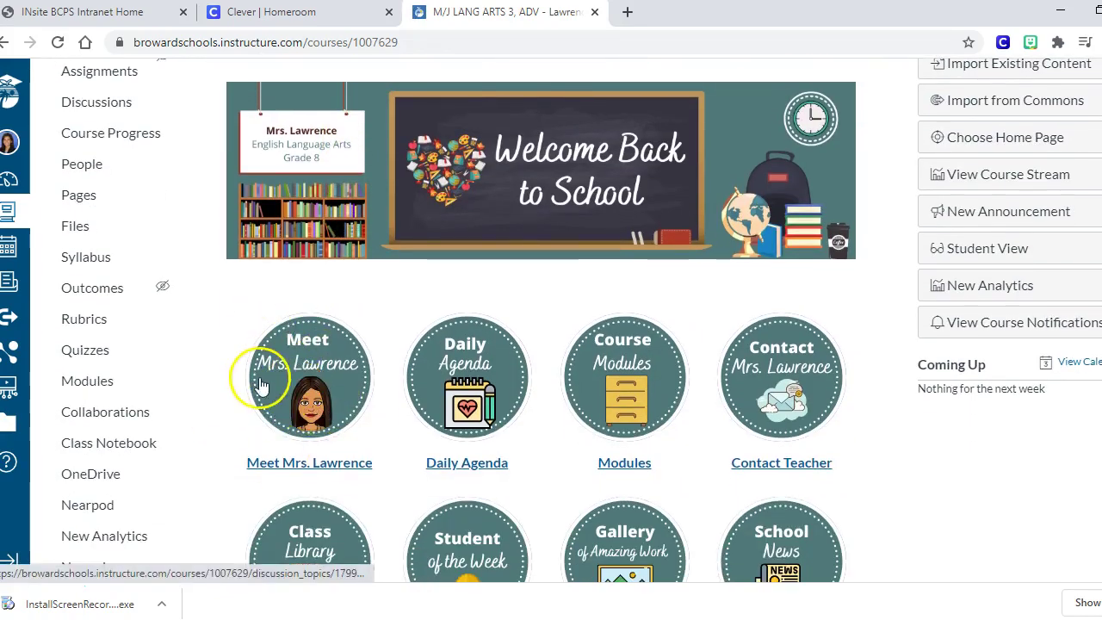
pyautogui.click(499, 387)
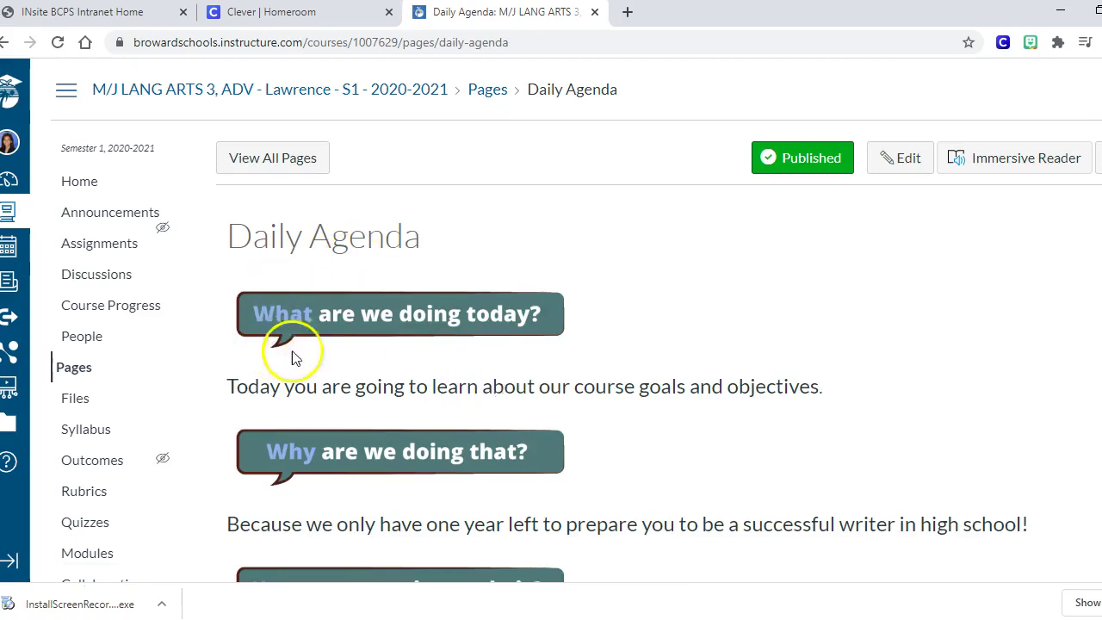
# Read through the Daily Agenda's What, Why, How and homework sections.
pyautogui.scroll(-1, 620, 353)
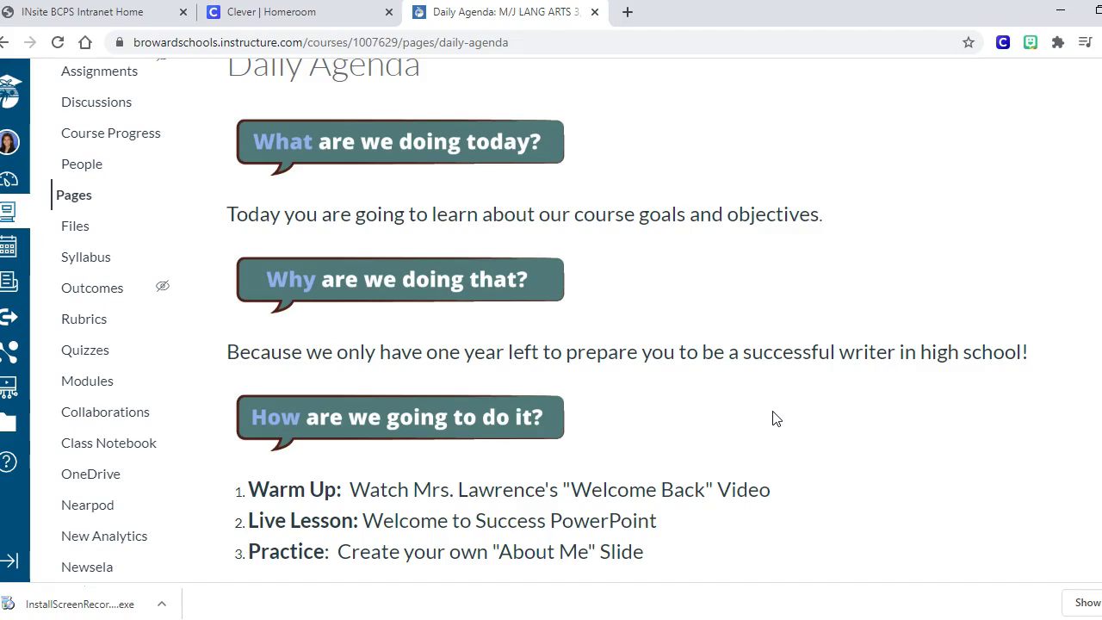
pyautogui.scroll(-1, 609, 393)
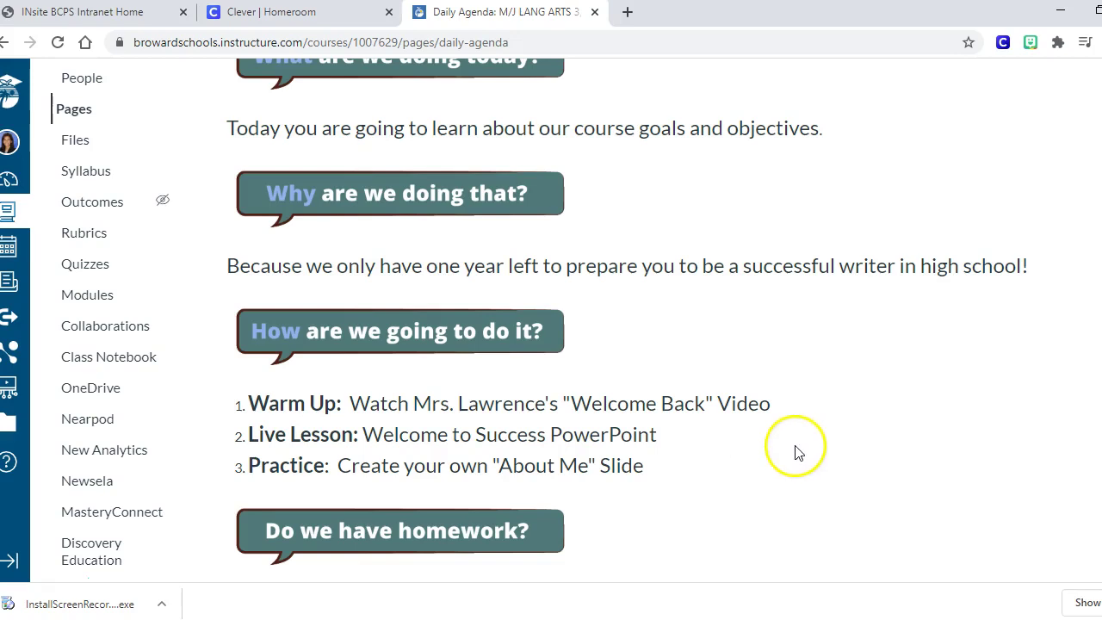
pyautogui.scroll(-2, 795, 450)
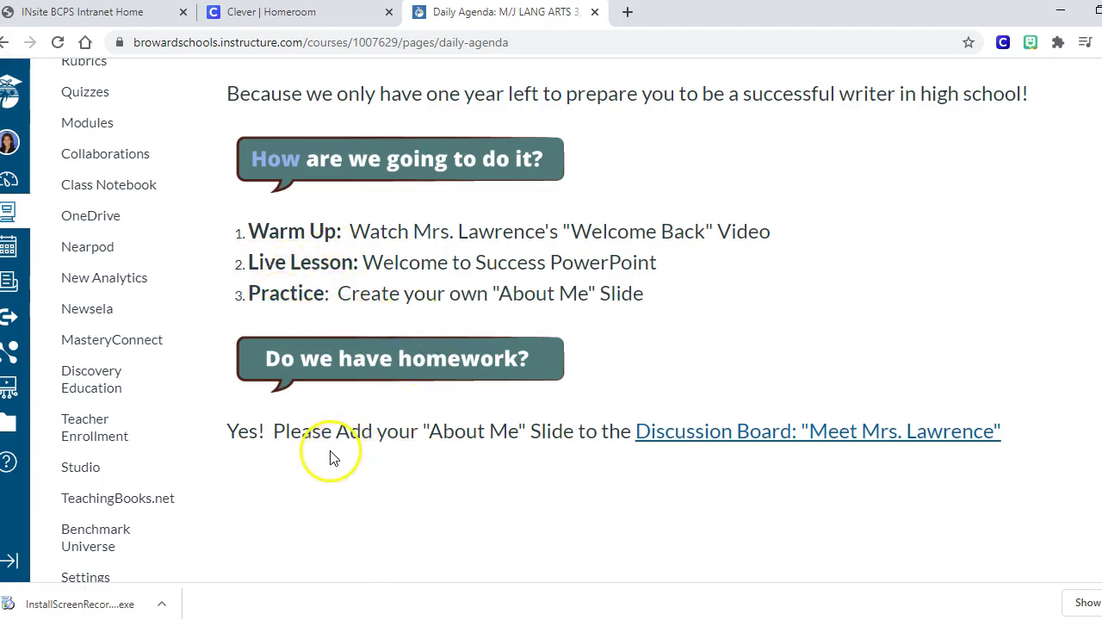
pyautogui.scroll(-1, 337, 455)
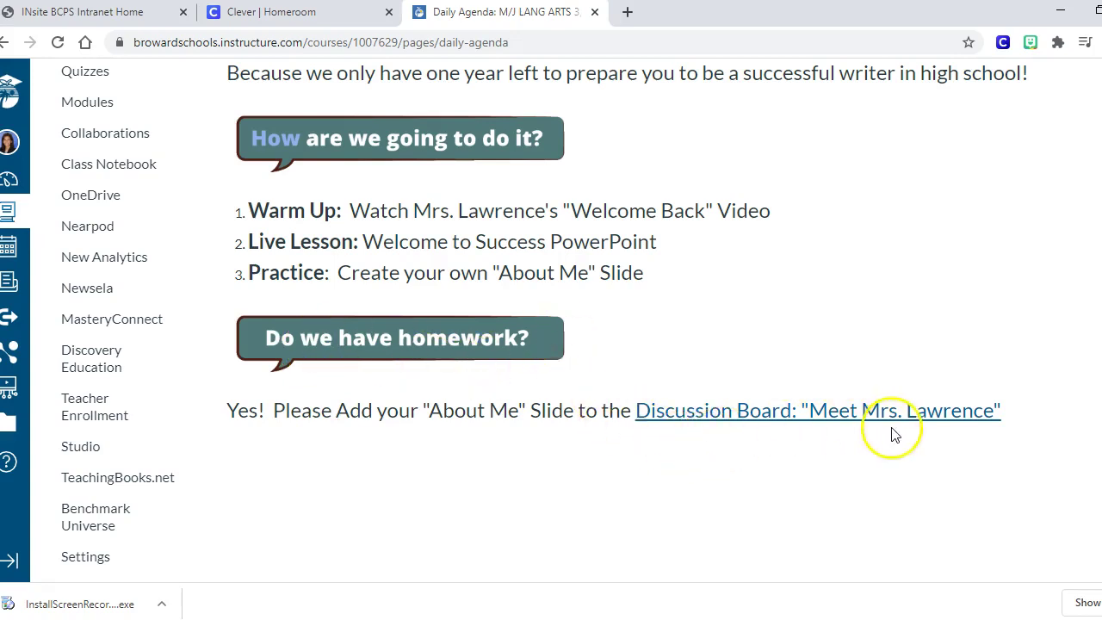
pyautogui.scroll(1, 785, 445)
pyautogui.scroll(5, 784, 445)
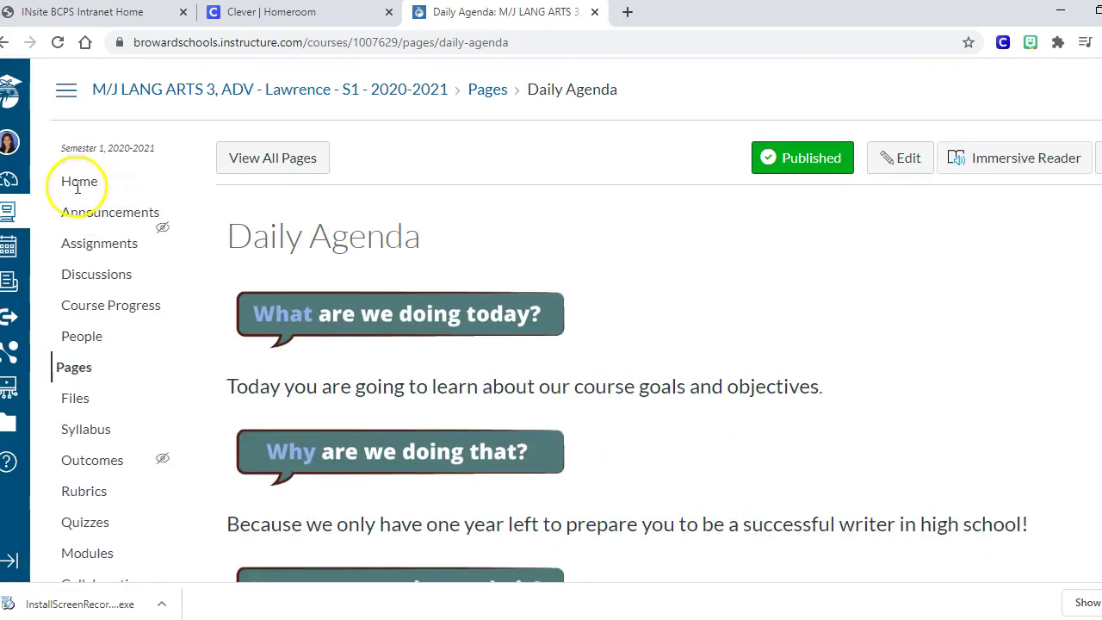
# Go back to the course home page and open the Course Modules at the Welcome Back to School module.
pyautogui.click(79, 183)
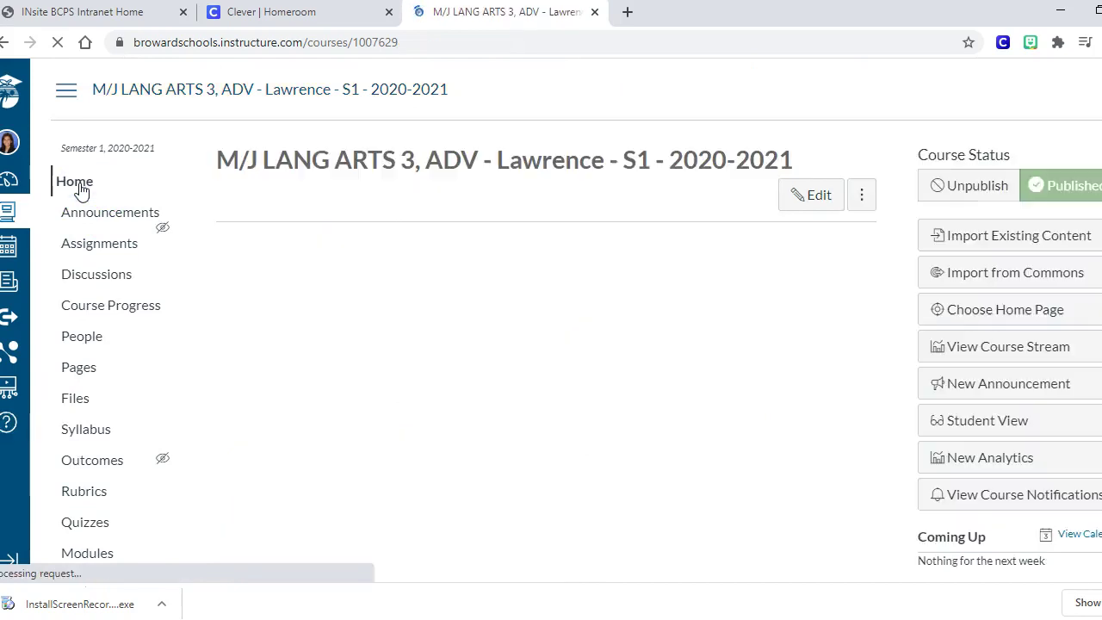
pyautogui.scroll(-2, 276, 273)
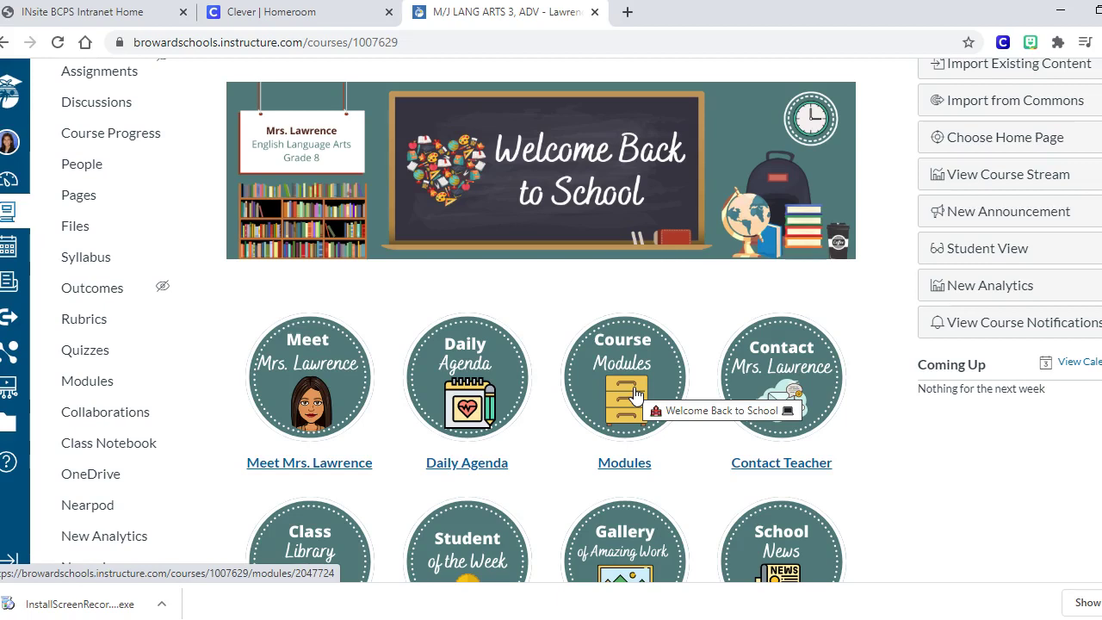
pyautogui.click(629, 337)
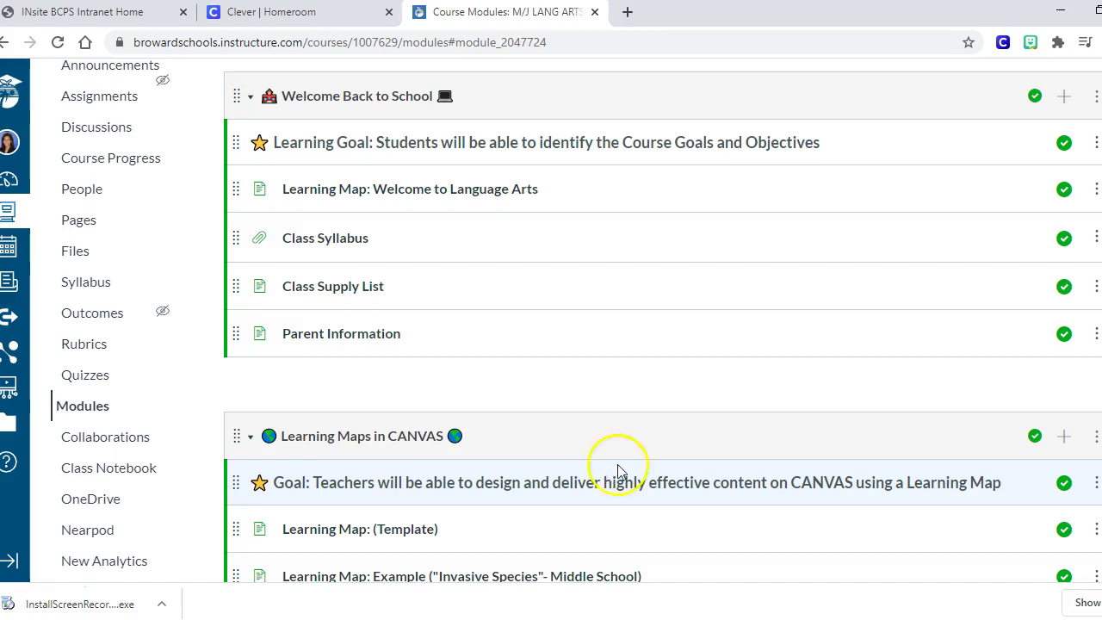
# Review the items in the Learning Maps in CANVAS and Welcome Back to School modules.
pyautogui.scroll(-5, 617, 470)
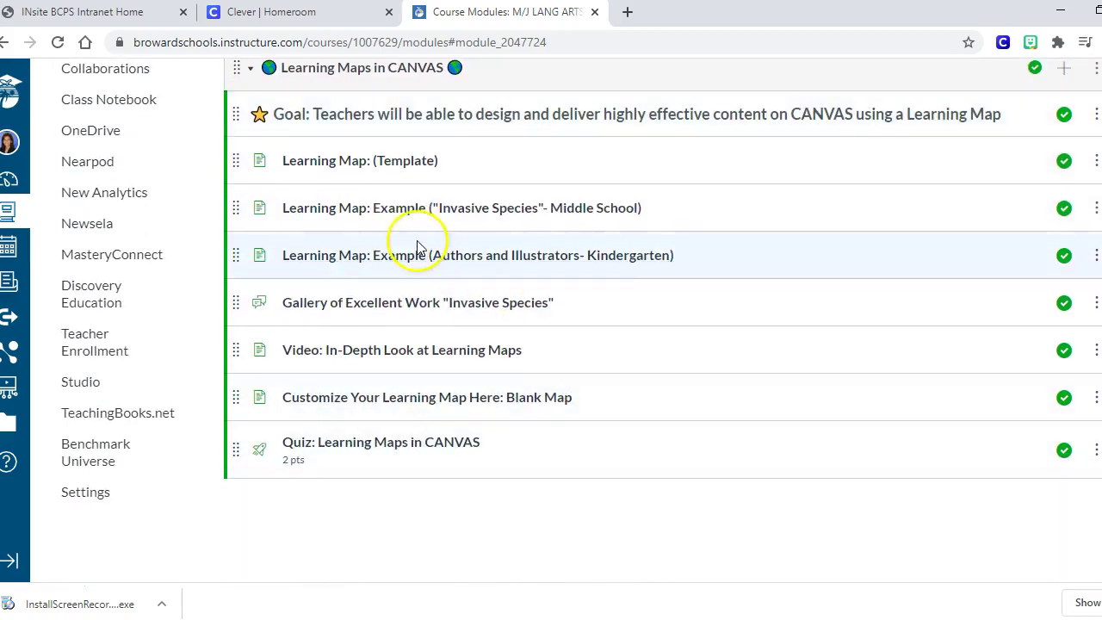
pyautogui.scroll(3, 521, 442)
pyautogui.scroll(3, 521, 442)
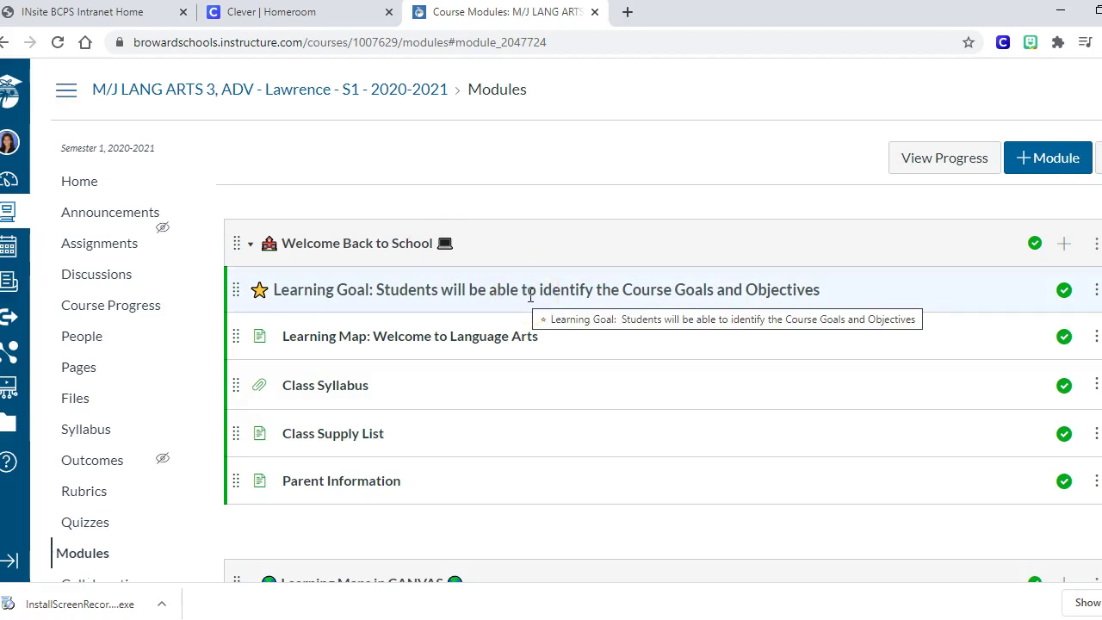
# Open the Welcome to Language Arts learning map from the modules and read its Practice and Gallery sections, highlighting the 10-facts requirement.
pyautogui.scroll(-3, 530, 295)
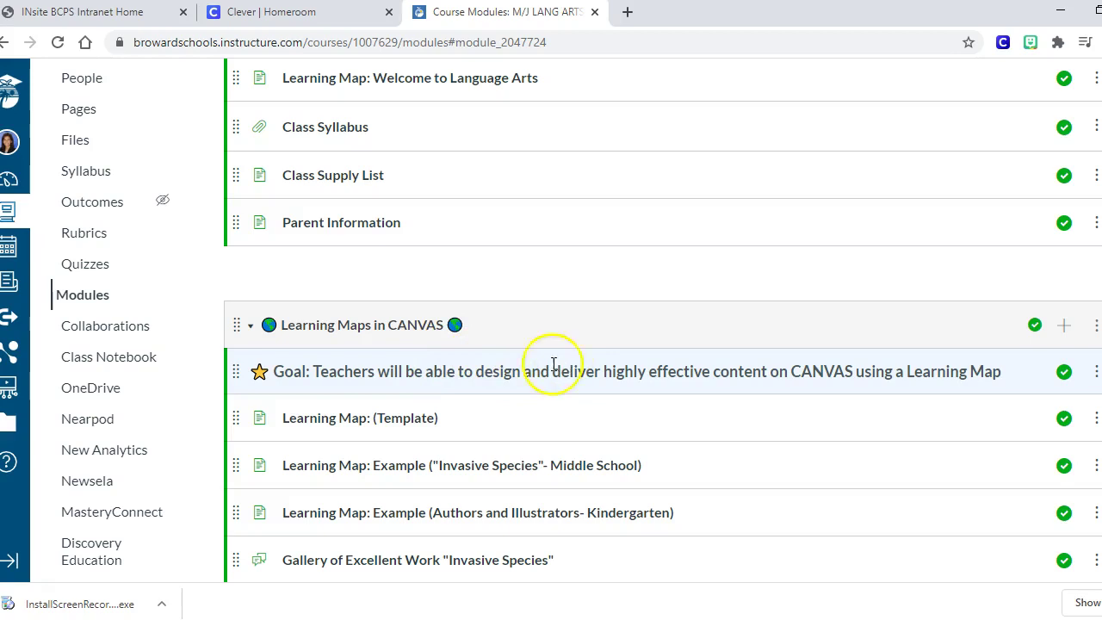
pyautogui.scroll(2, 641, 378)
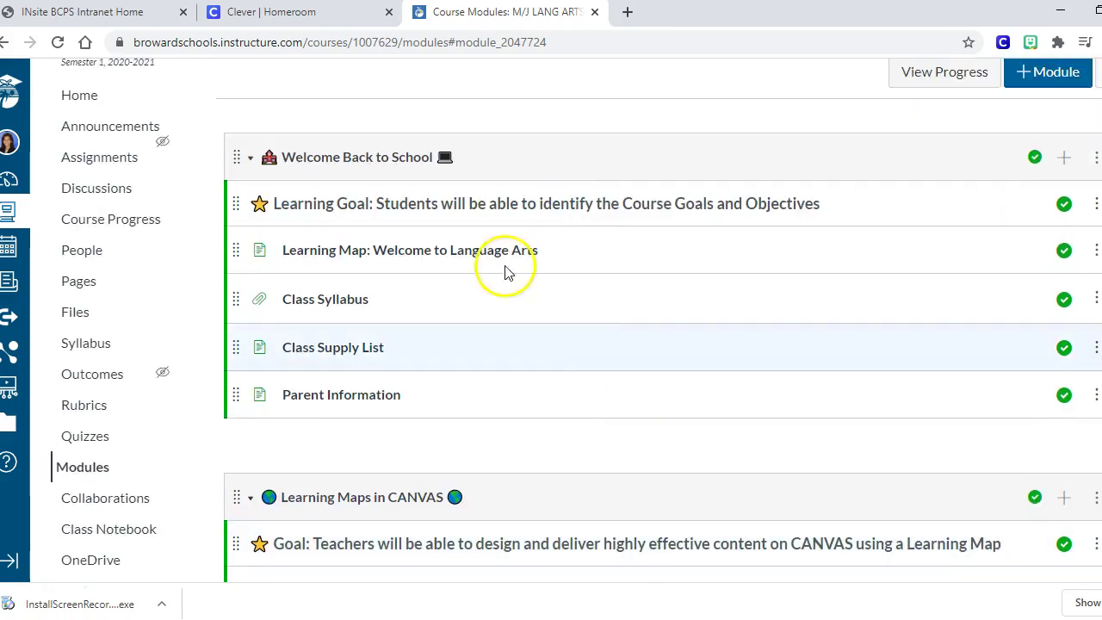
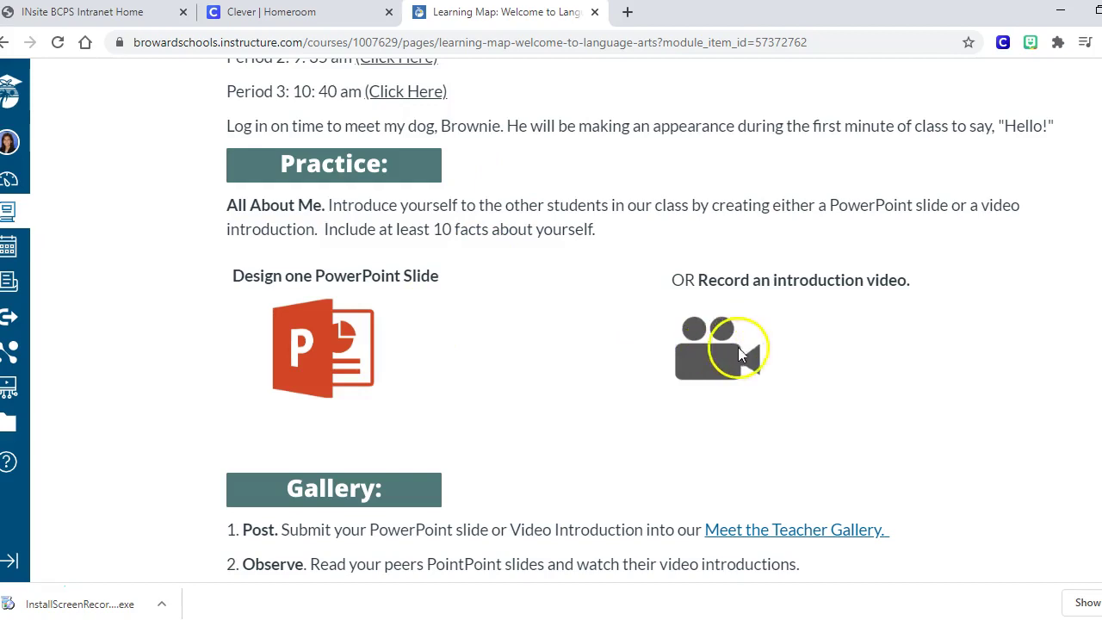
pyautogui.moveTo(324, 228); pyautogui.dragTo(601, 231)
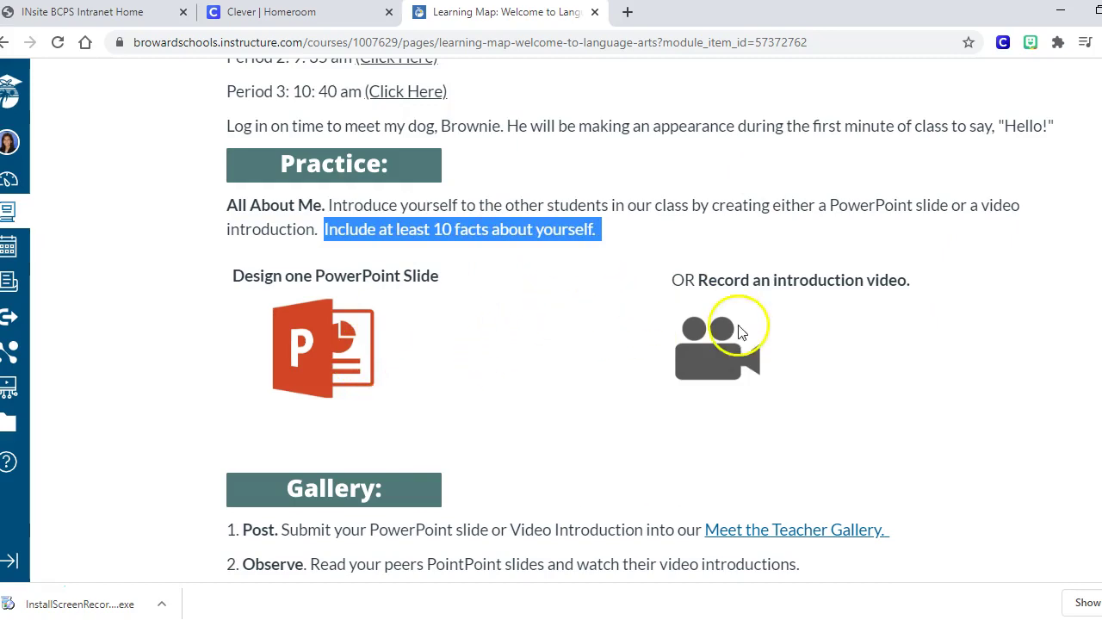
pyautogui.scroll(-4, 844, 344)
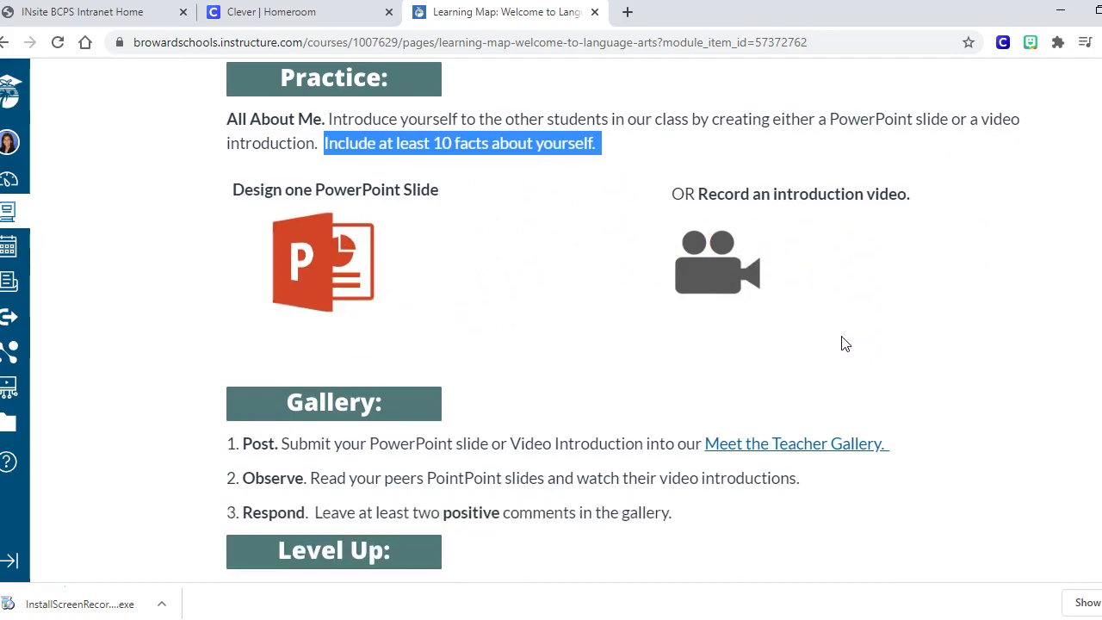
pyautogui.scroll(-1, 844, 342)
pyautogui.scroll(1, 843, 341)
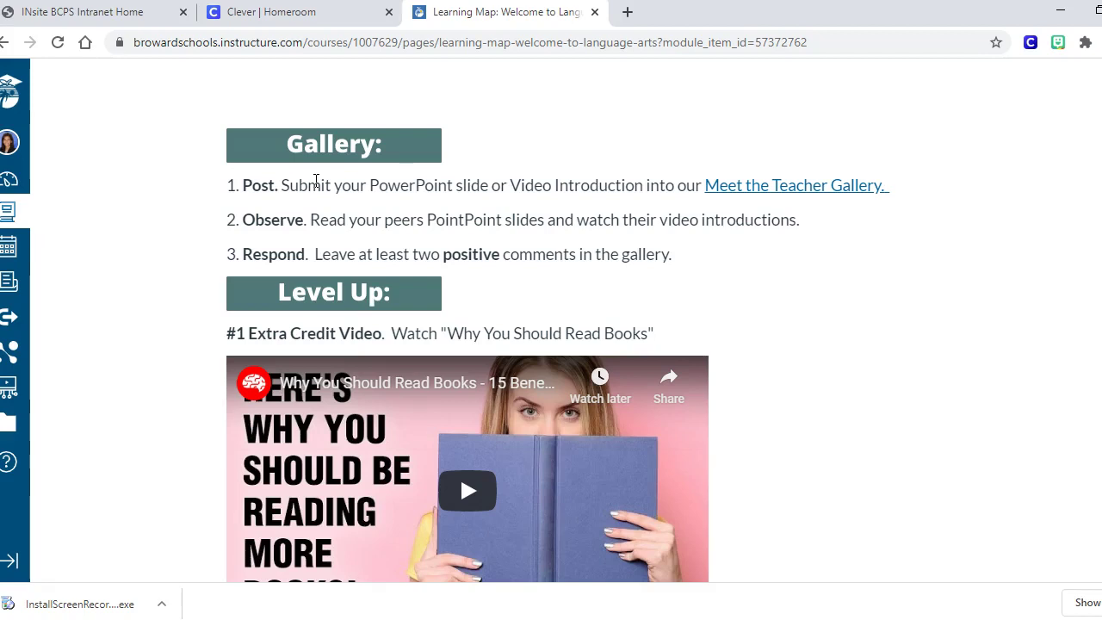
# Read the Level Up section's extra credit video and library website tour, highlighting the three guiding questions for the discussion board.
pyautogui.scroll(-2, 485, 227)
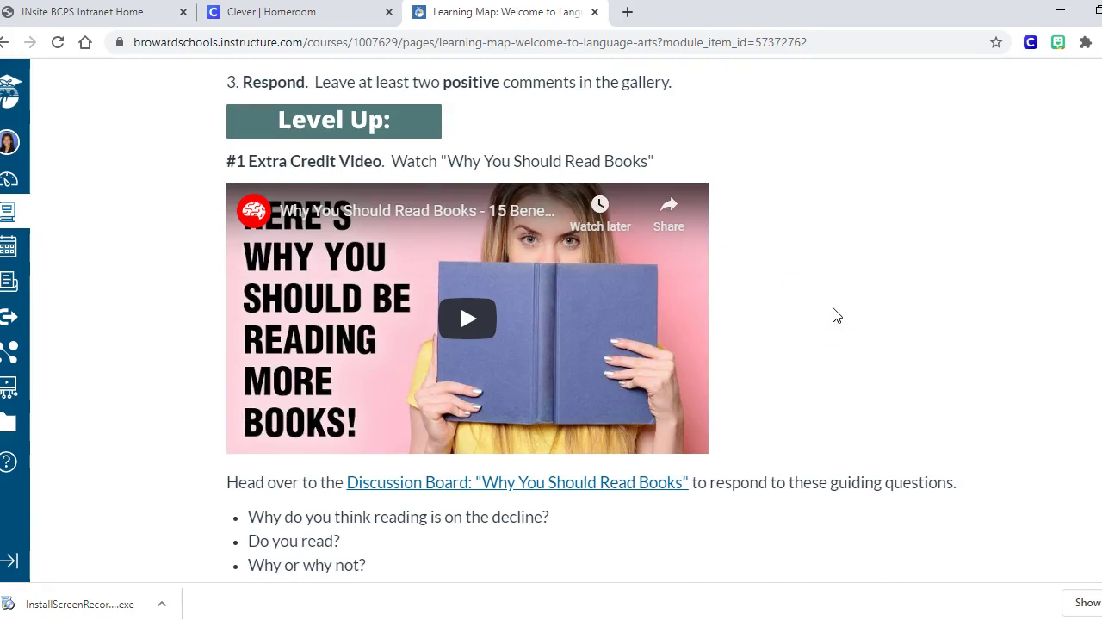
pyautogui.scroll(-1, 742, 300)
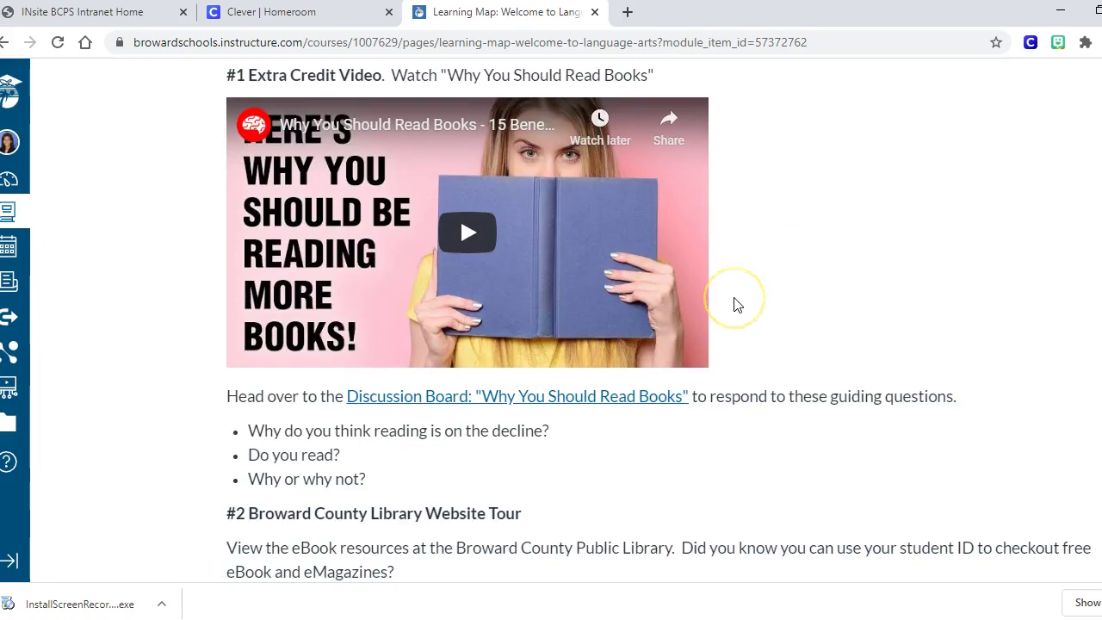
pyautogui.scroll(-1, 740, 310)
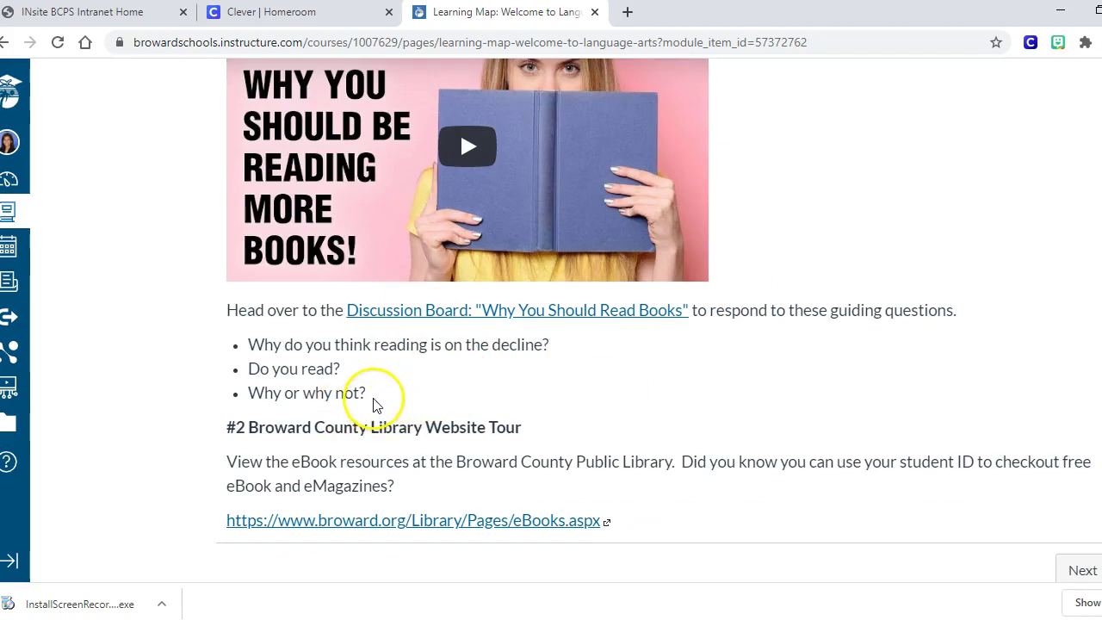
pyautogui.moveTo(368, 394); pyautogui.dragTo(248, 344)
pyautogui.scroll(-1, 701, 399)
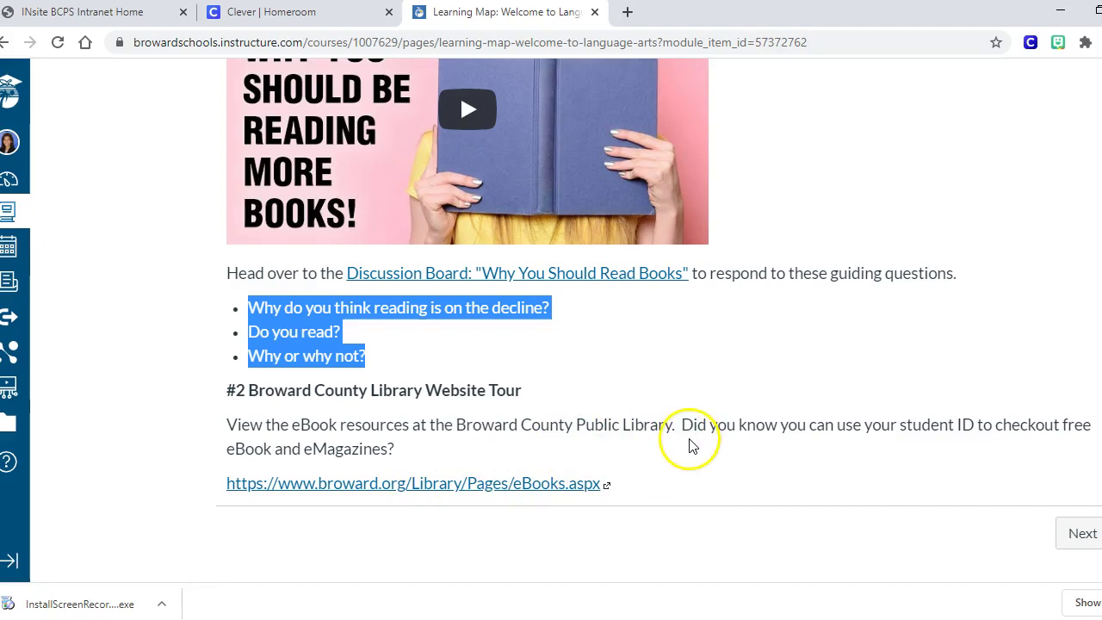
# Go back to the course home page from the learning map and open the School News page.
pyautogui.scroll(12, 689, 445)
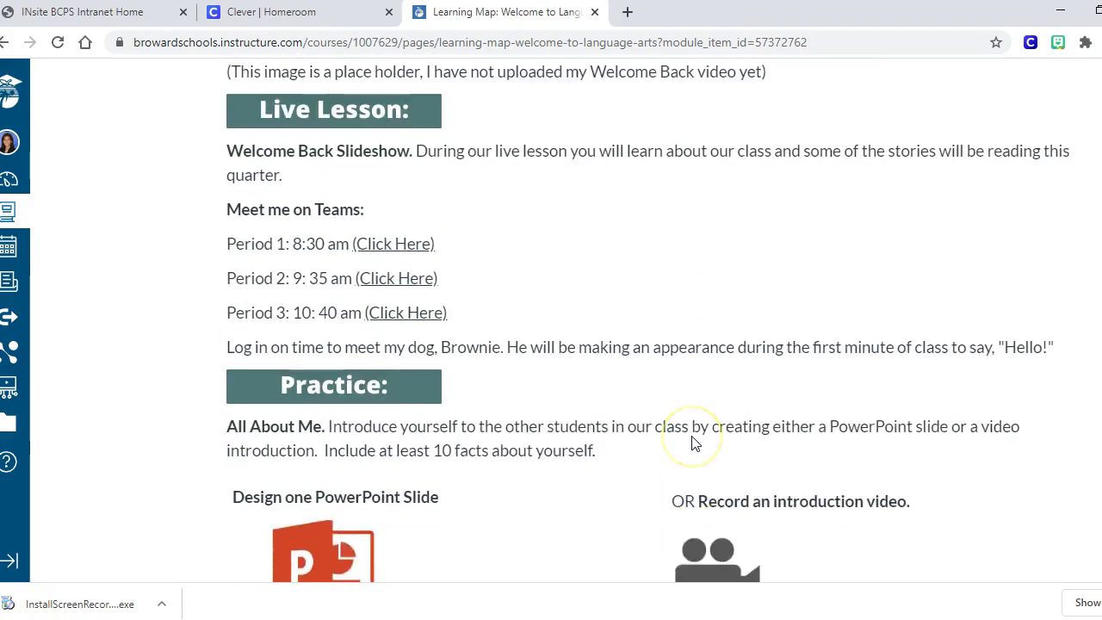
pyautogui.scroll(10, 695, 443)
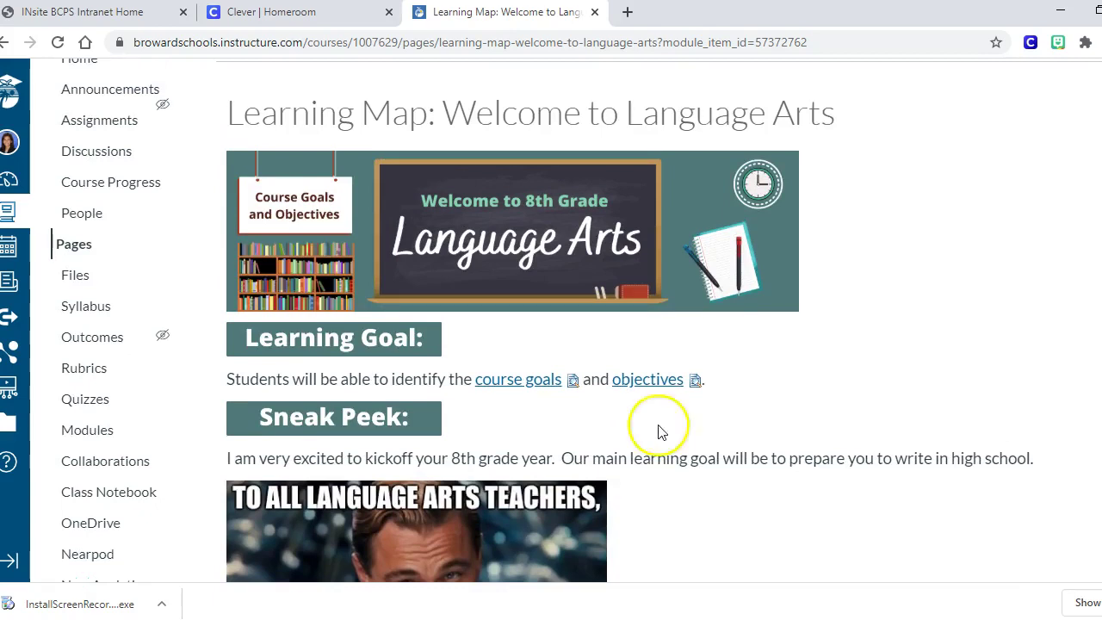
pyautogui.scroll(1, 140, 147)
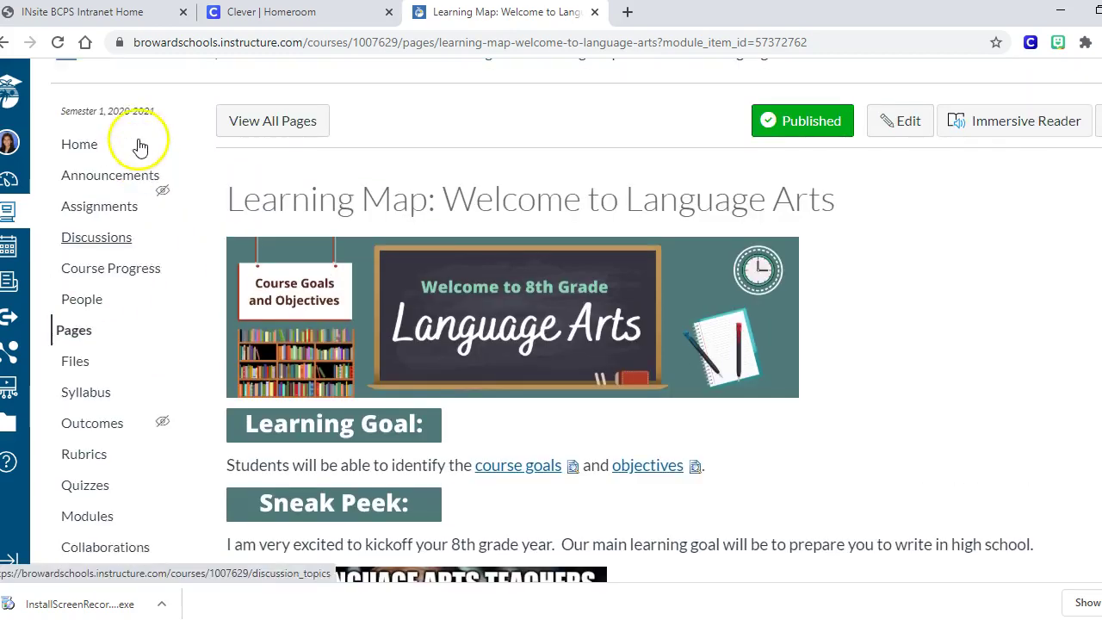
pyautogui.click(83, 147)
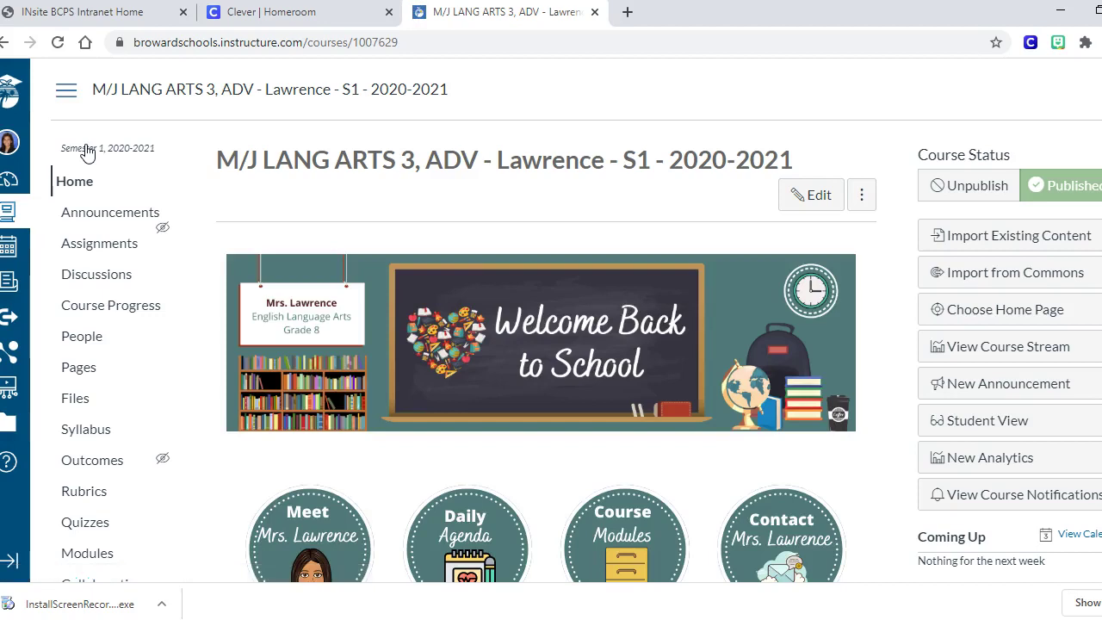
pyautogui.scroll(-2, 256, 192)
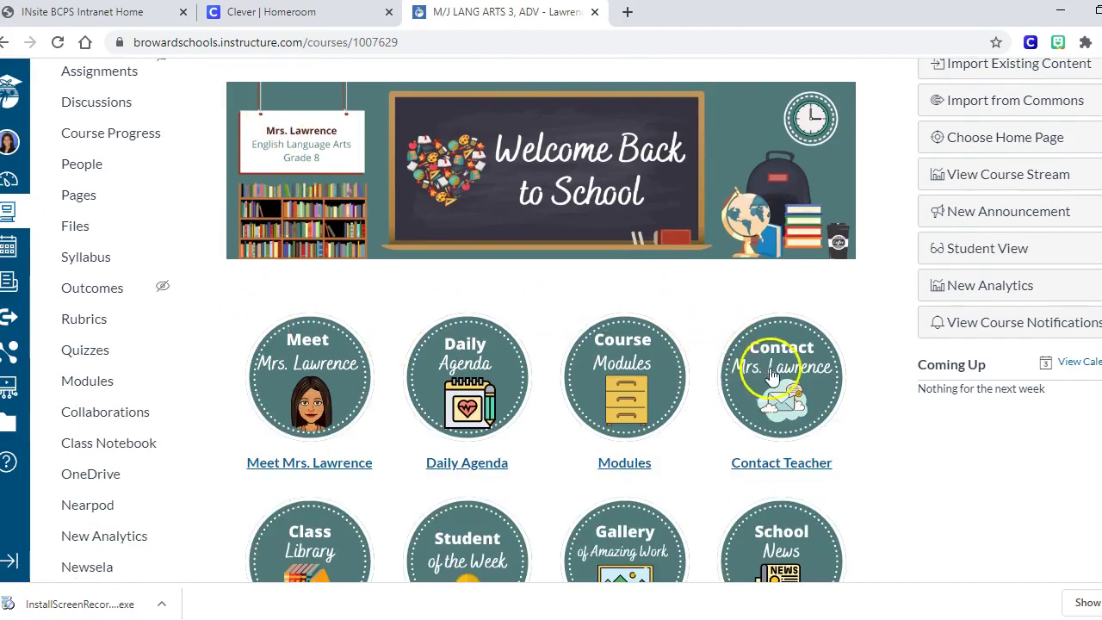
pyautogui.scroll(-1, 770, 379)
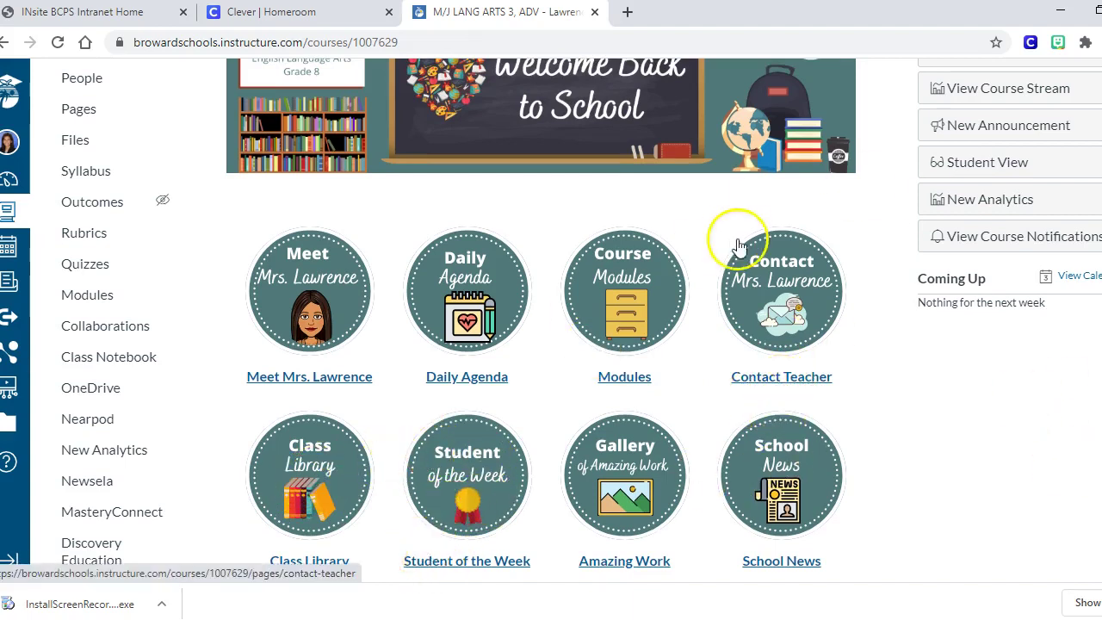
pyautogui.scroll(1, 719, 254)
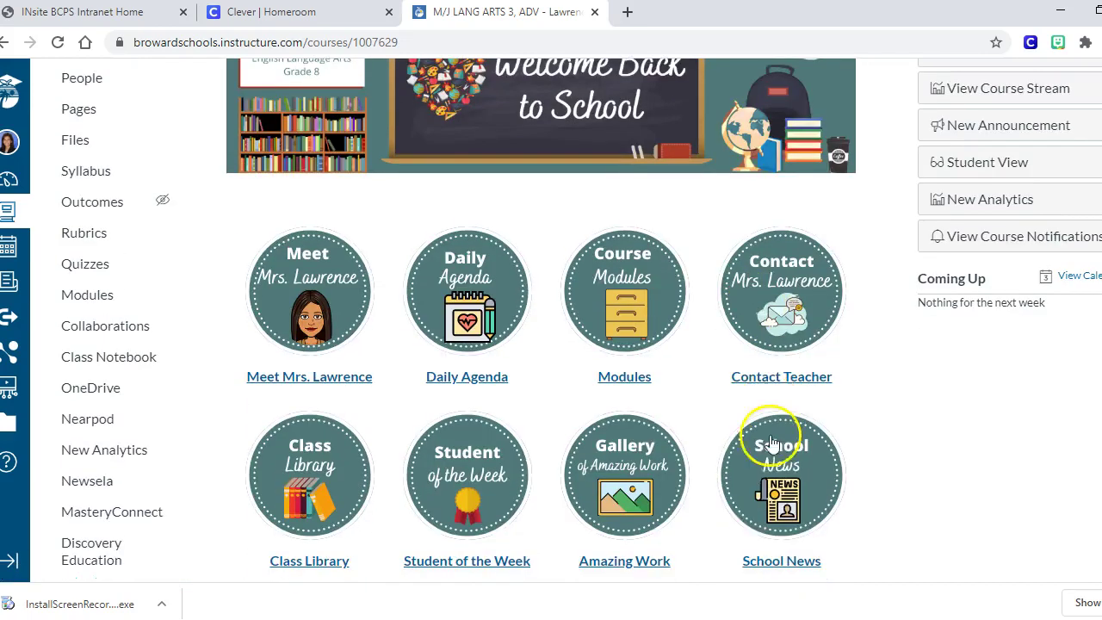
pyautogui.scroll(-1, 766, 378)
pyautogui.click(782, 543)
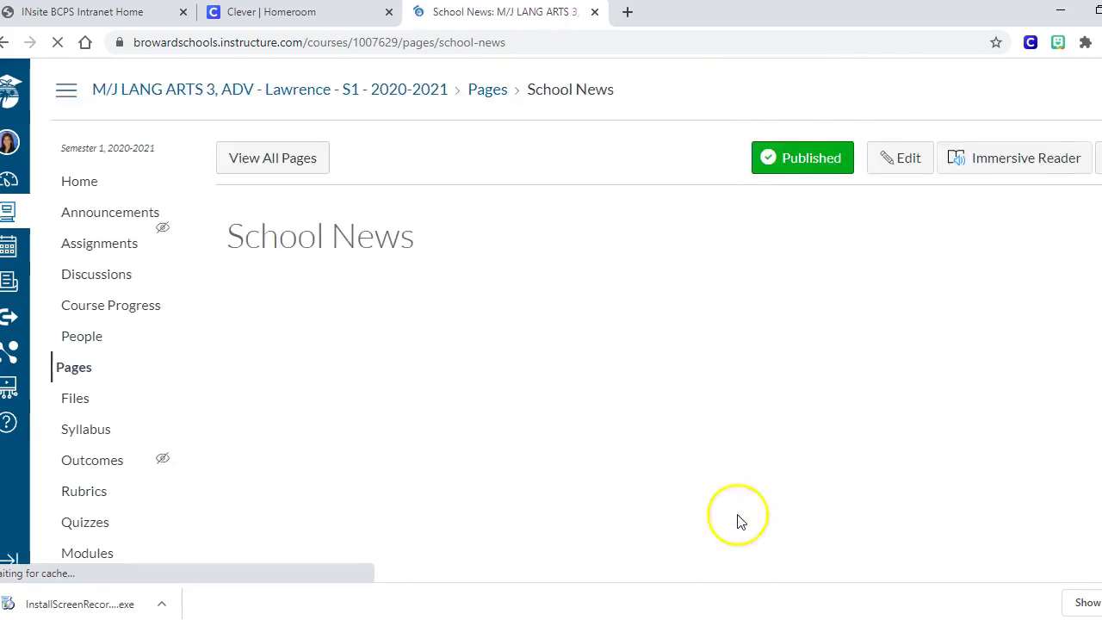
# Point out the School News page title by highlighting it, and return to the course home page's banner and buttons.
pyautogui.moveTo(241, 243); pyautogui.dragTo(425, 246)
pyautogui.click(453, 267)
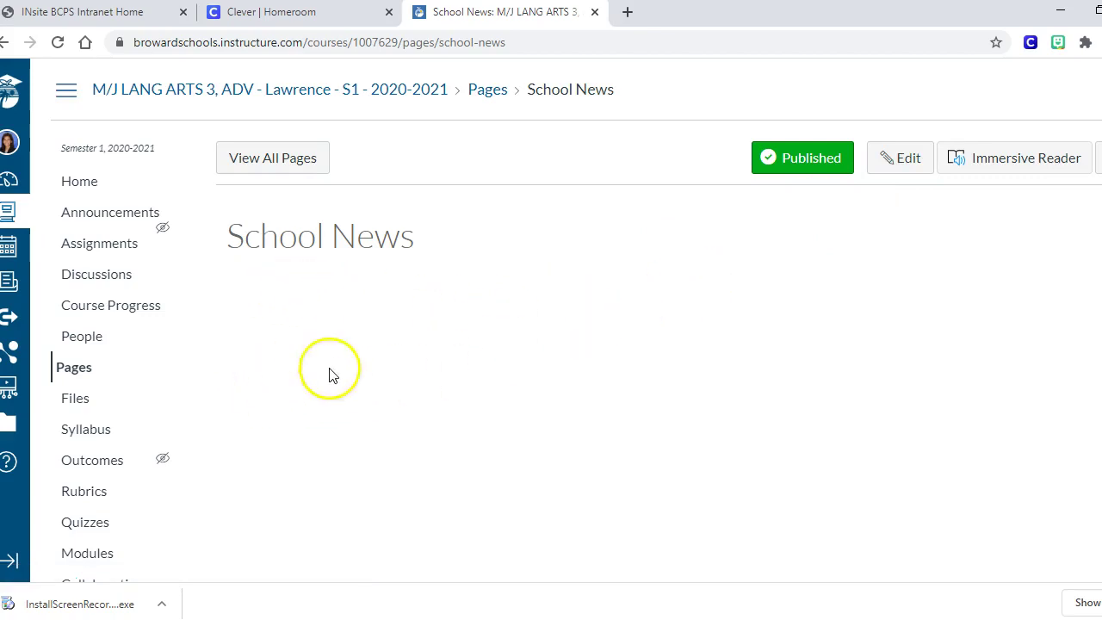
pyautogui.click(90, 186)
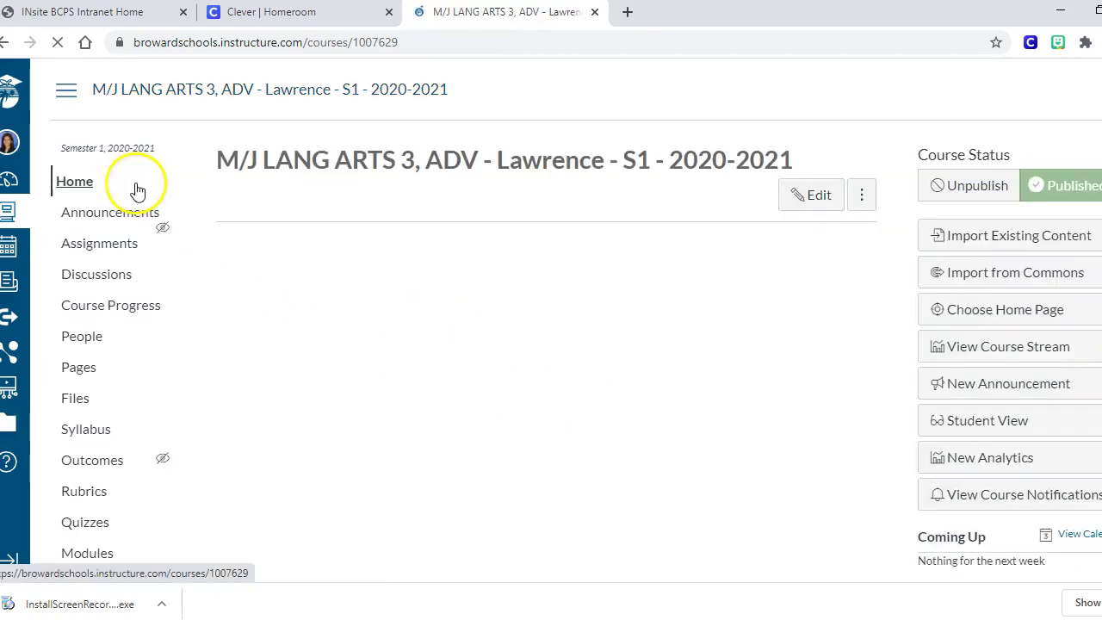
pyautogui.scroll(-2, 283, 264)
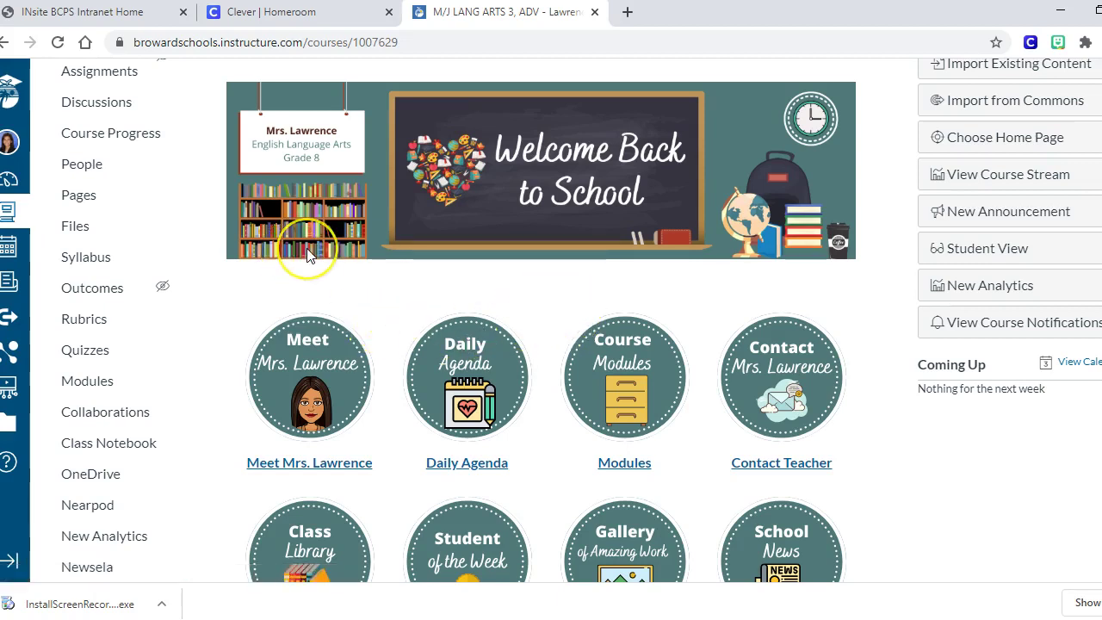
pyautogui.scroll(1, 344, 260)
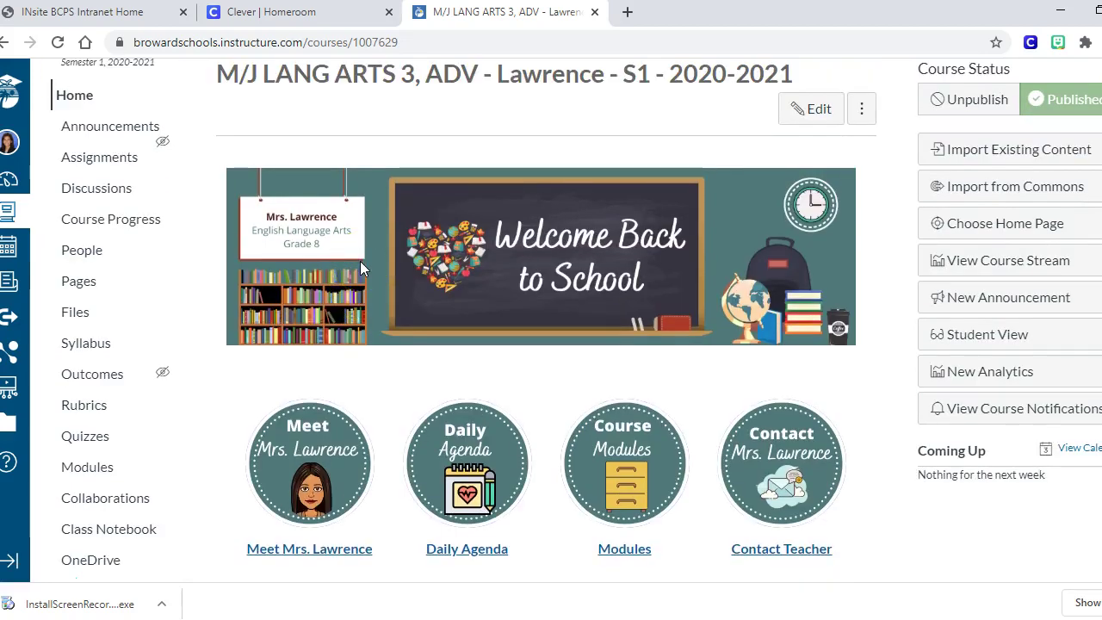
# Open Canvas Commons and search the shared resources by the author's full name.
pyautogui.click(8, 319)
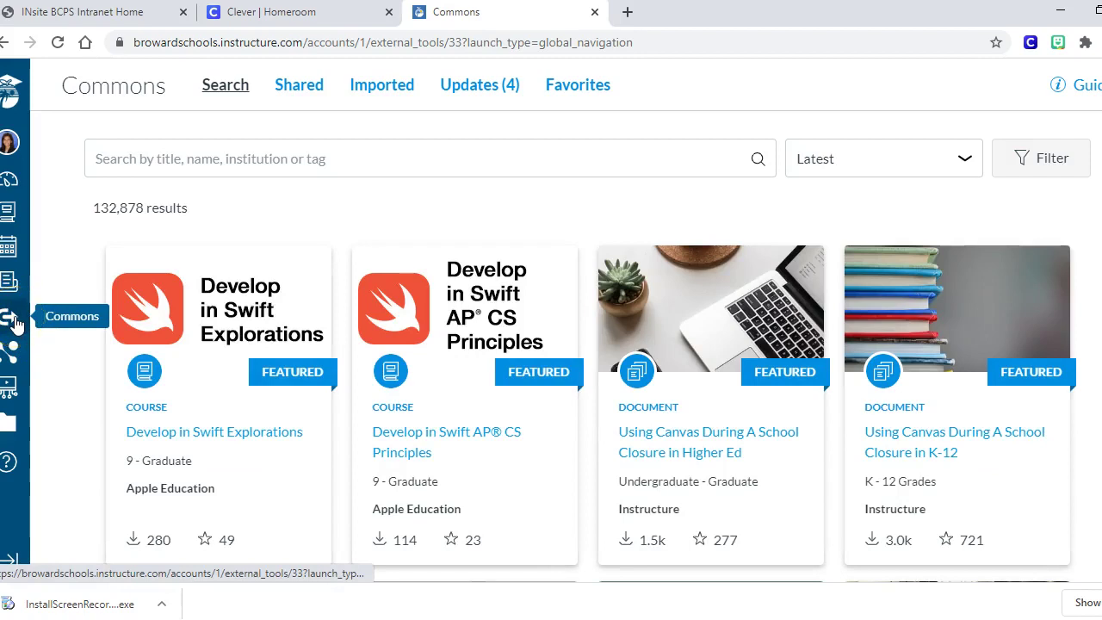
pyautogui.click(166, 158)
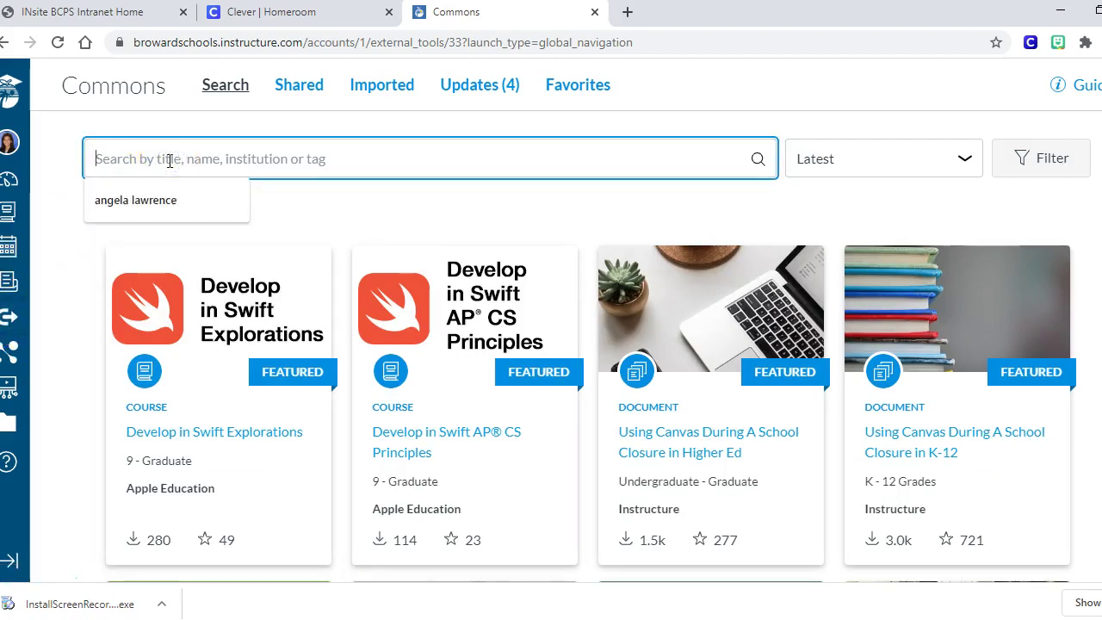
pyautogui.write('ang')
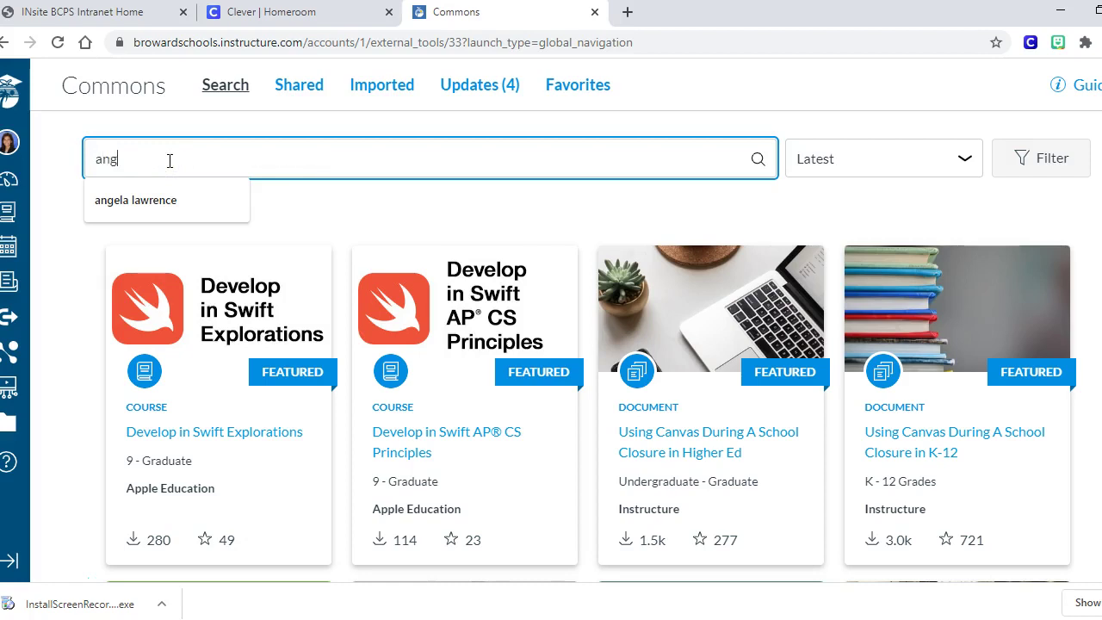
pyautogui.write('ela ')
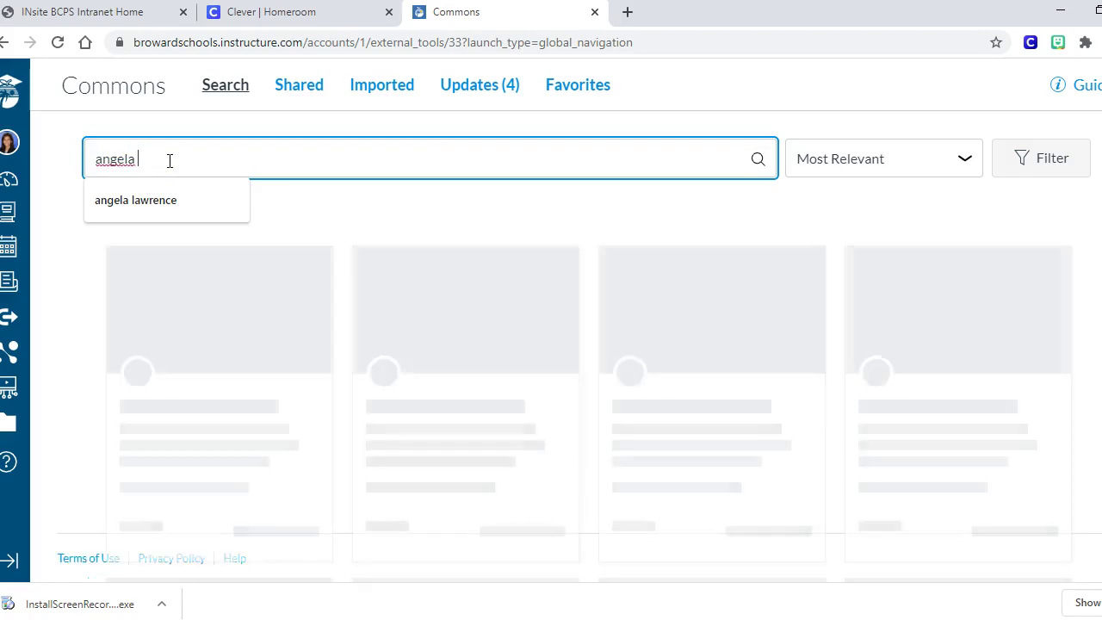
pyautogui.write('lawrence')
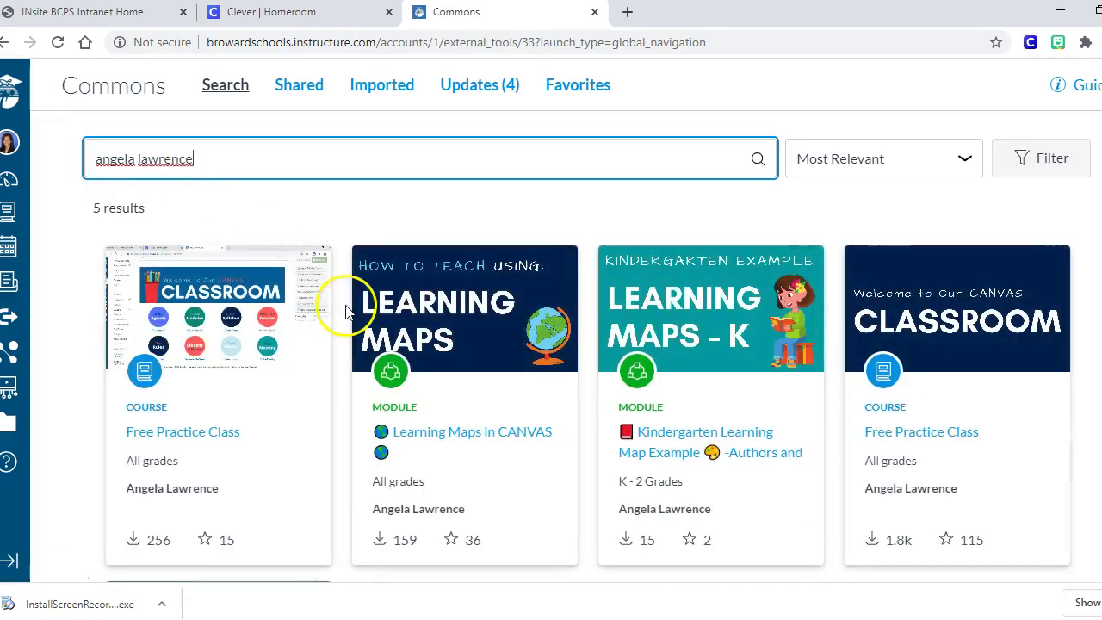
# Find the Free Practice Class (New) course among the search results, open it and preview its modules.
pyautogui.scroll(-1, 344, 320)
pyautogui.scroll(-2, 344, 326)
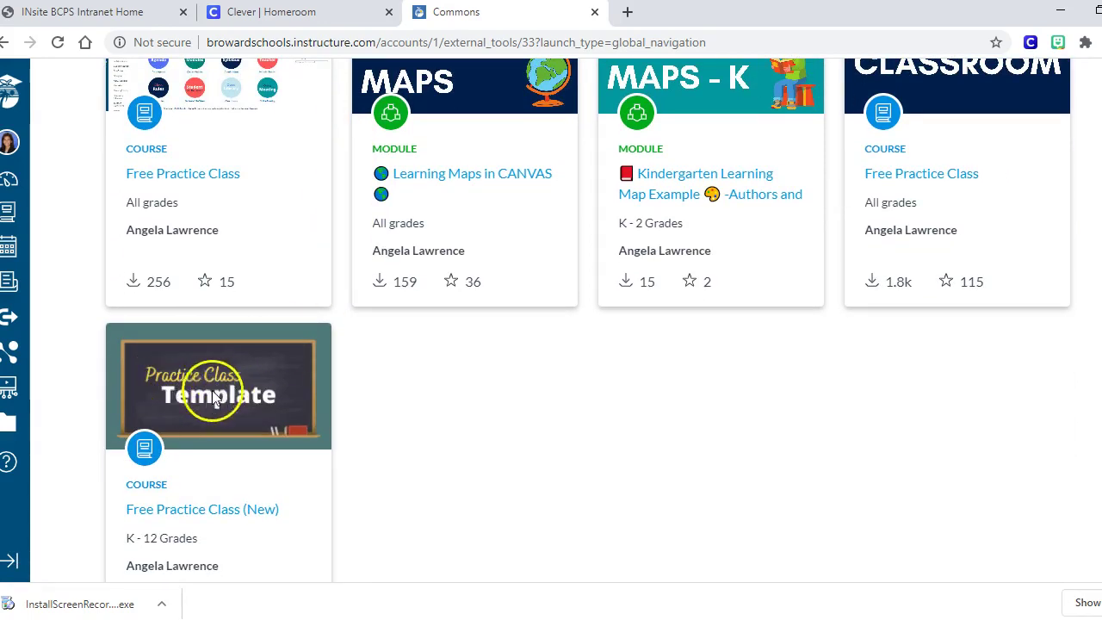
pyautogui.scroll(1, 321, 389)
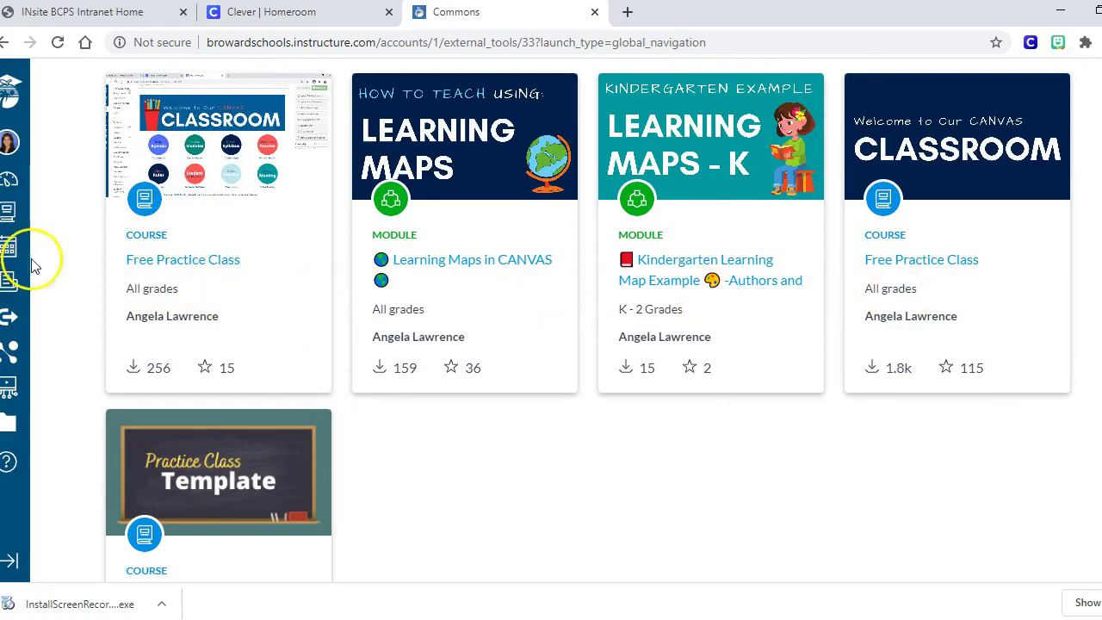
pyautogui.scroll(-3, 381, 354)
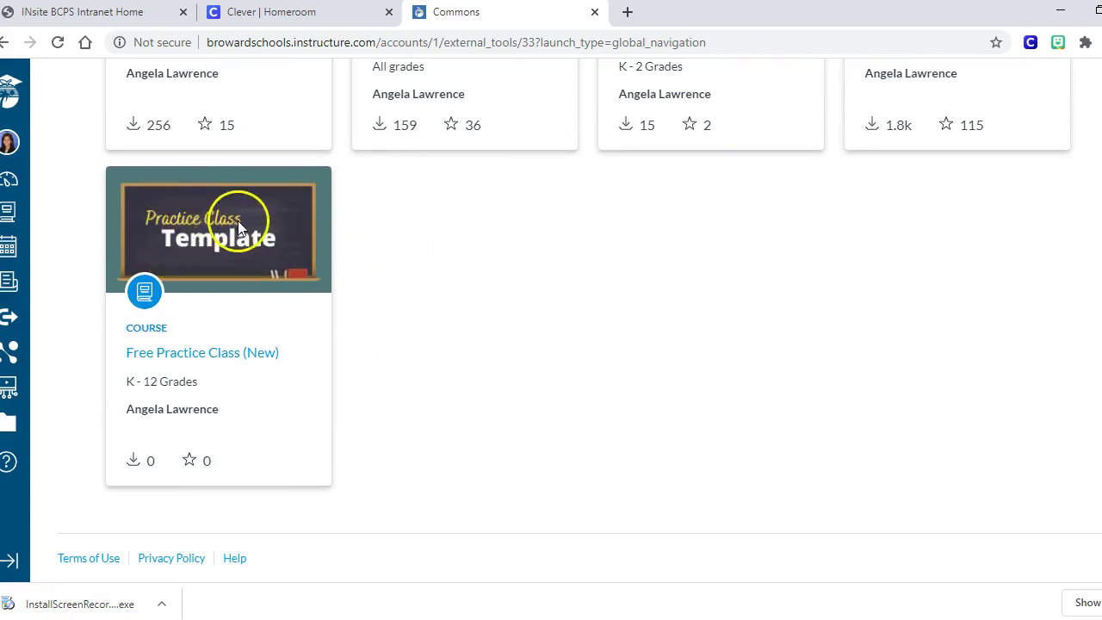
pyautogui.click(211, 356)
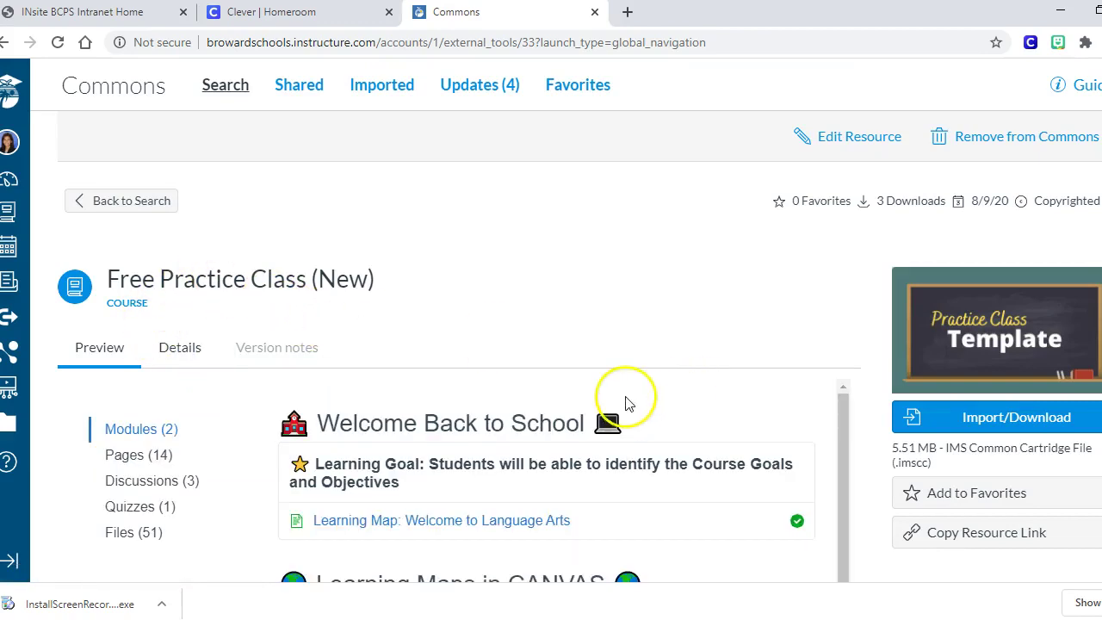
pyautogui.scroll(-1, 668, 308)
pyautogui.scroll(-1, 670, 308)
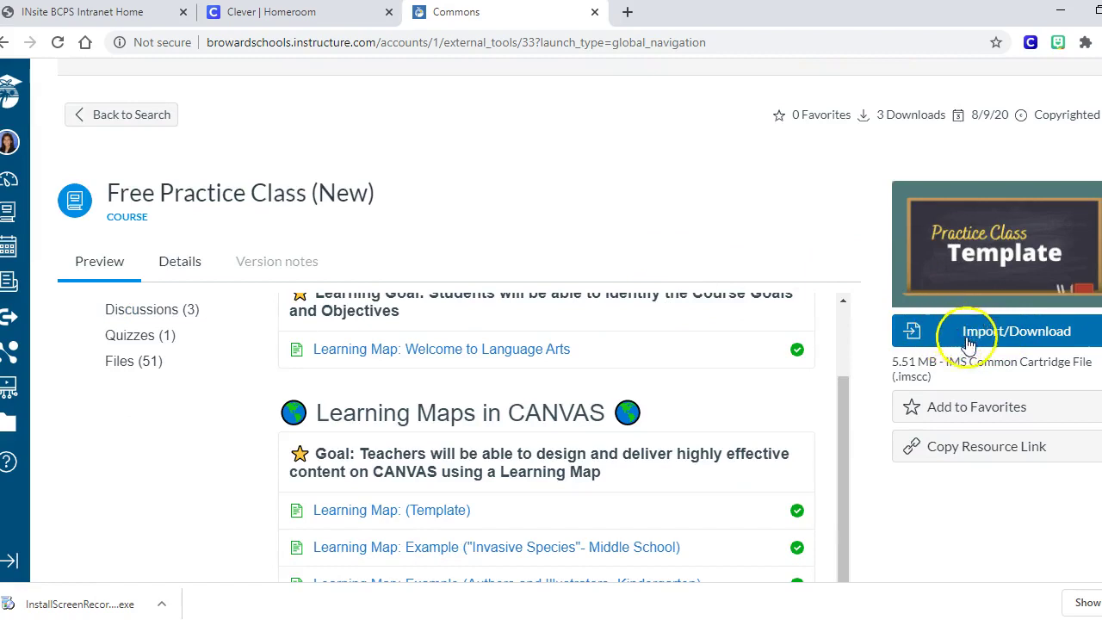
# Import the Free Practice Class (New) template into the My Classroom course.
pyautogui.click(1043, 343)
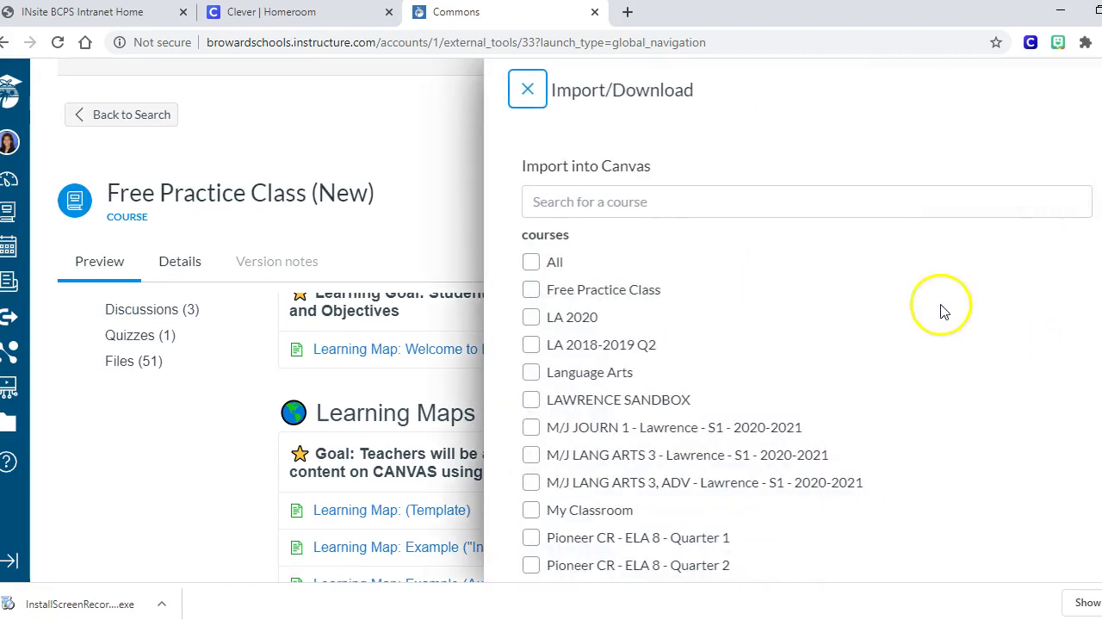
pyautogui.scroll(-2, 887, 293)
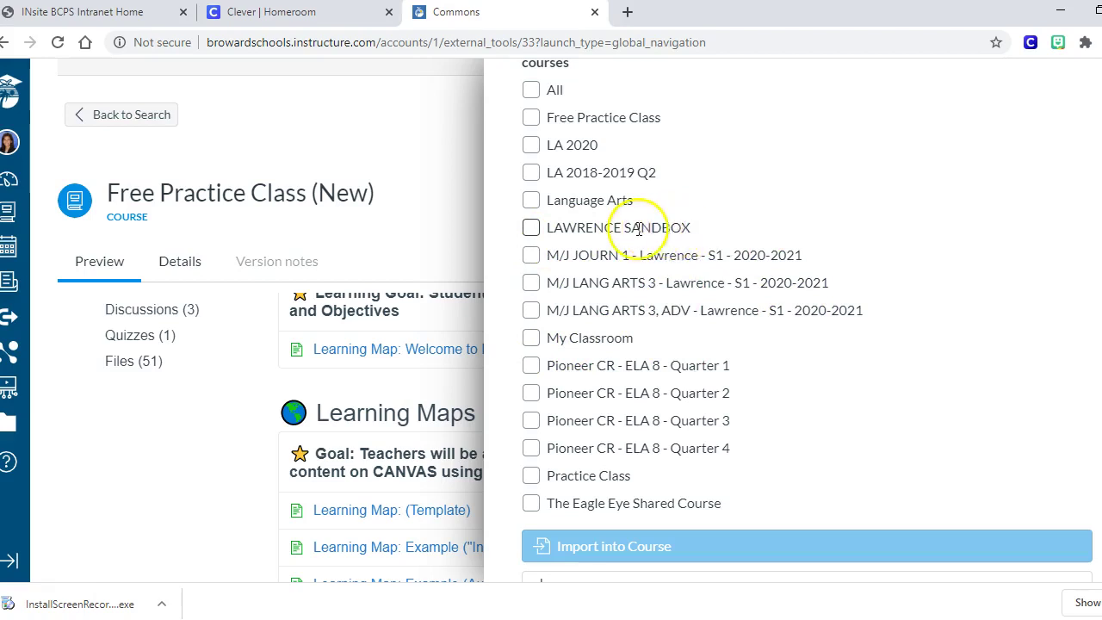
pyautogui.click(531, 338)
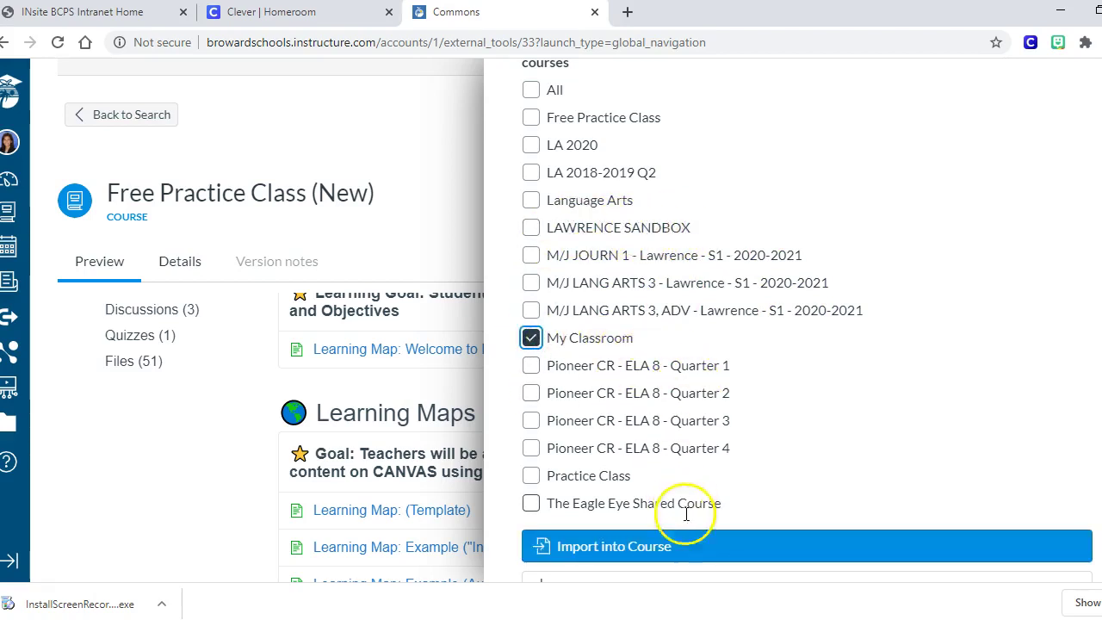
pyautogui.click(602, 550)
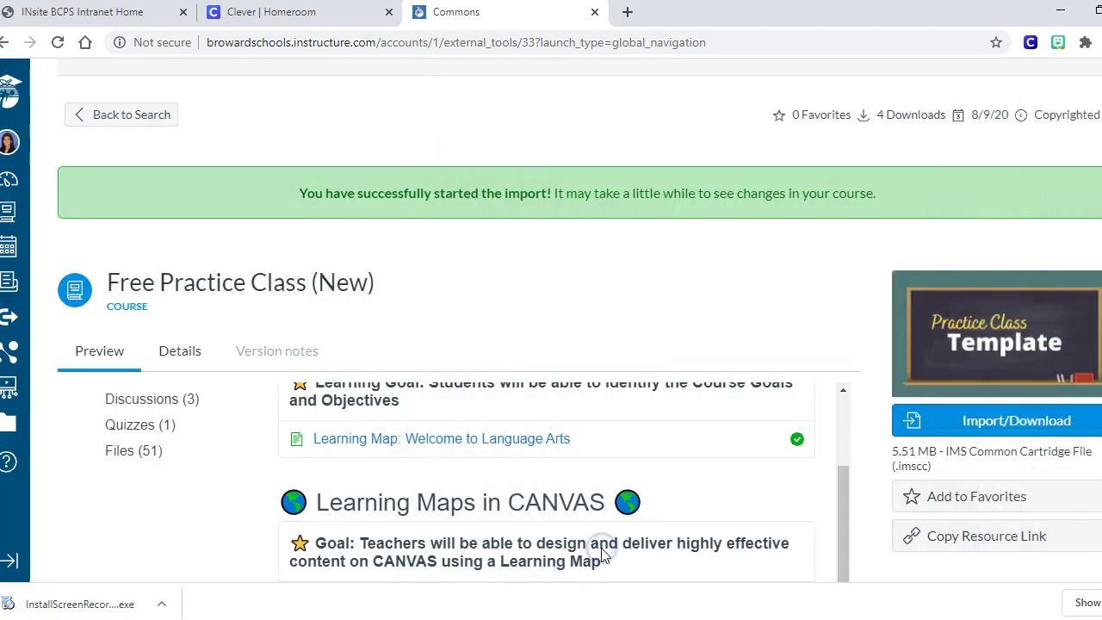